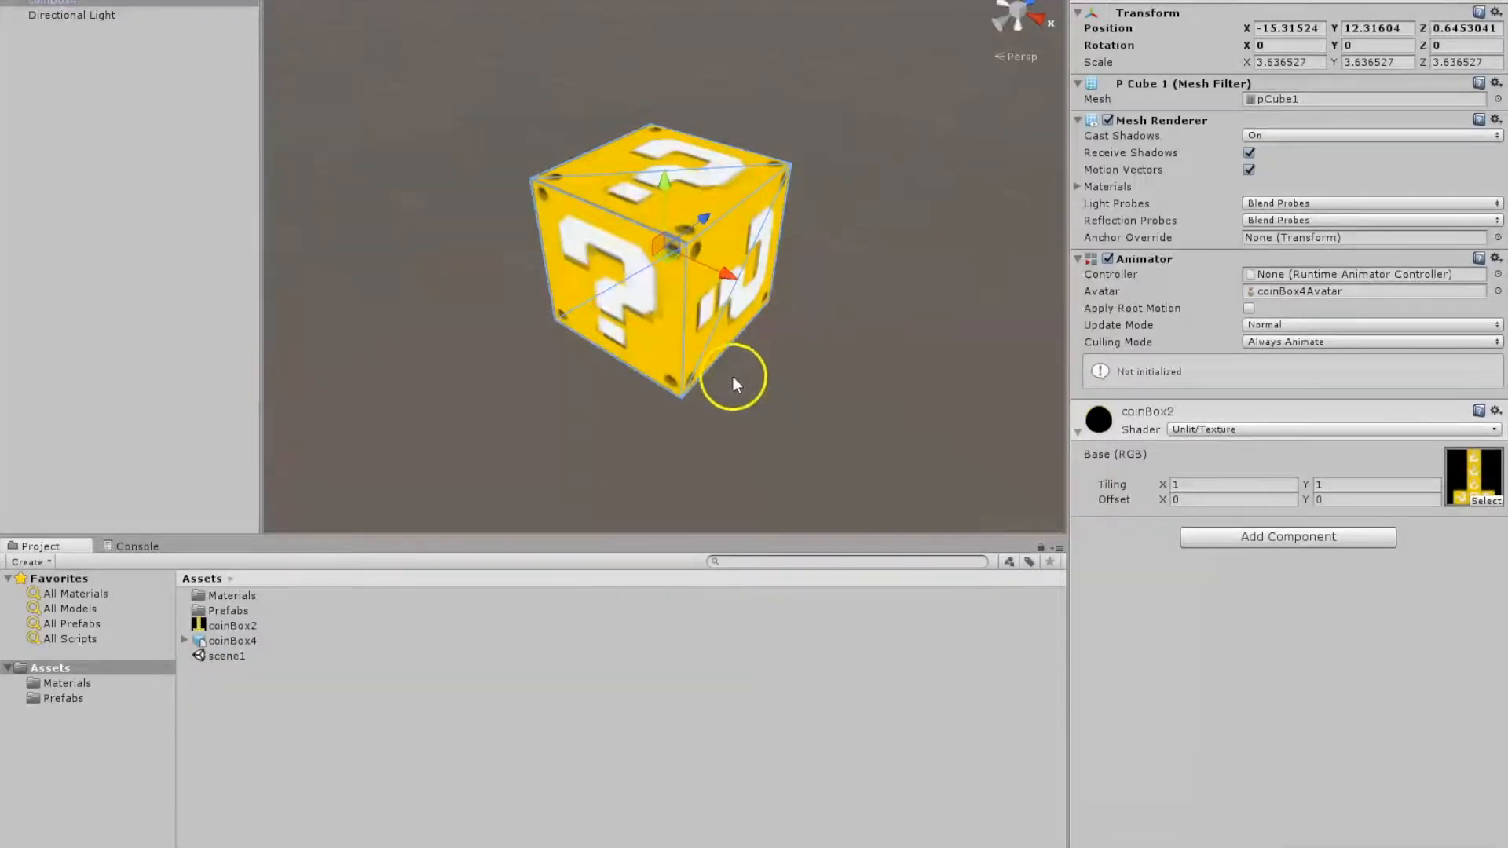
Add a Rigidbody physics component to the coin box
{"action": "left_click", "coordinate": [1279, 542]}
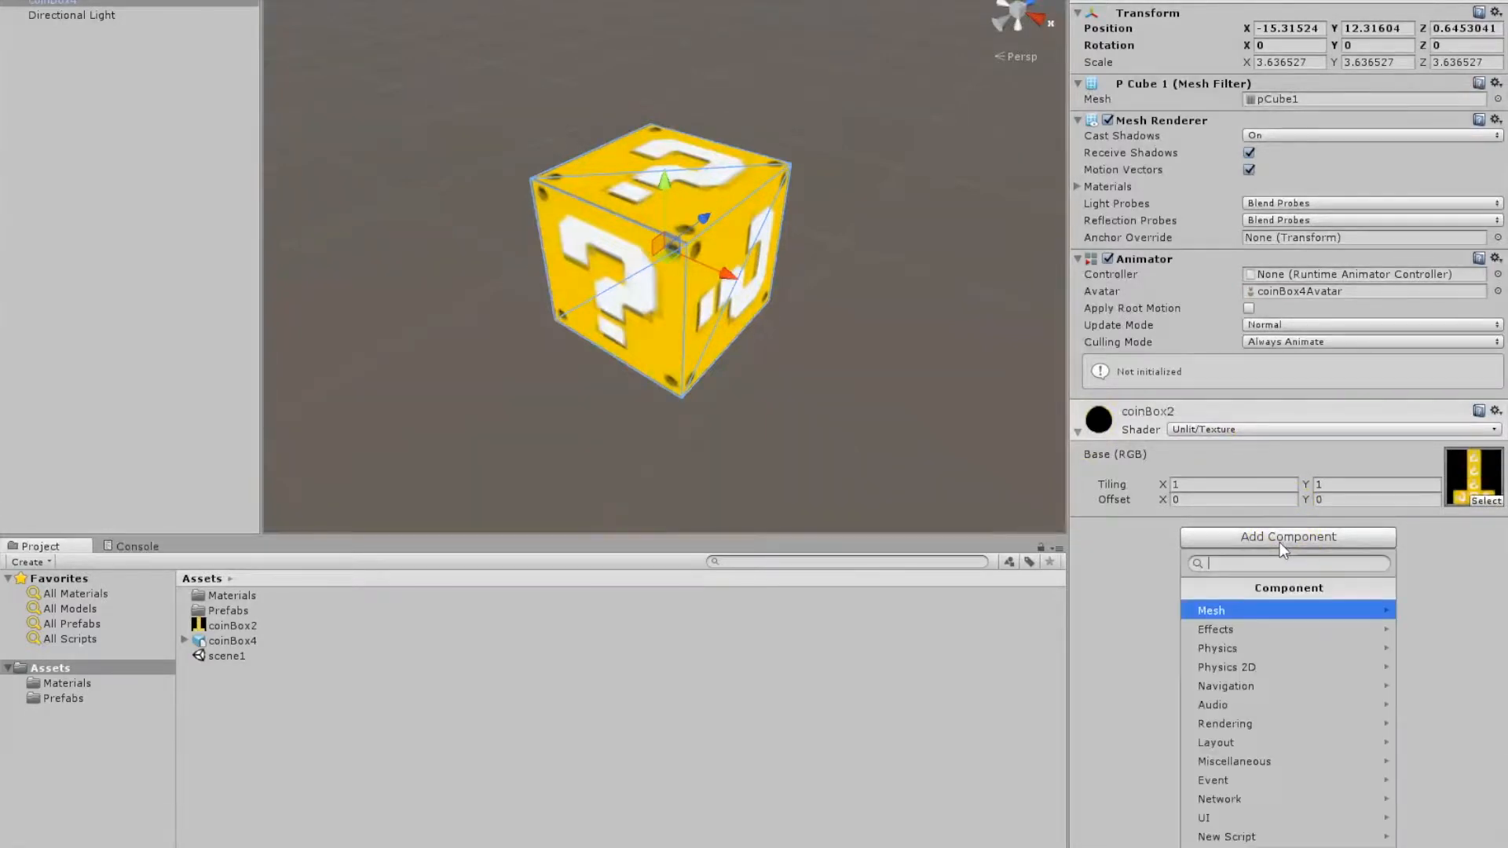
{"action": "left_click", "coordinate": [1252, 647]}
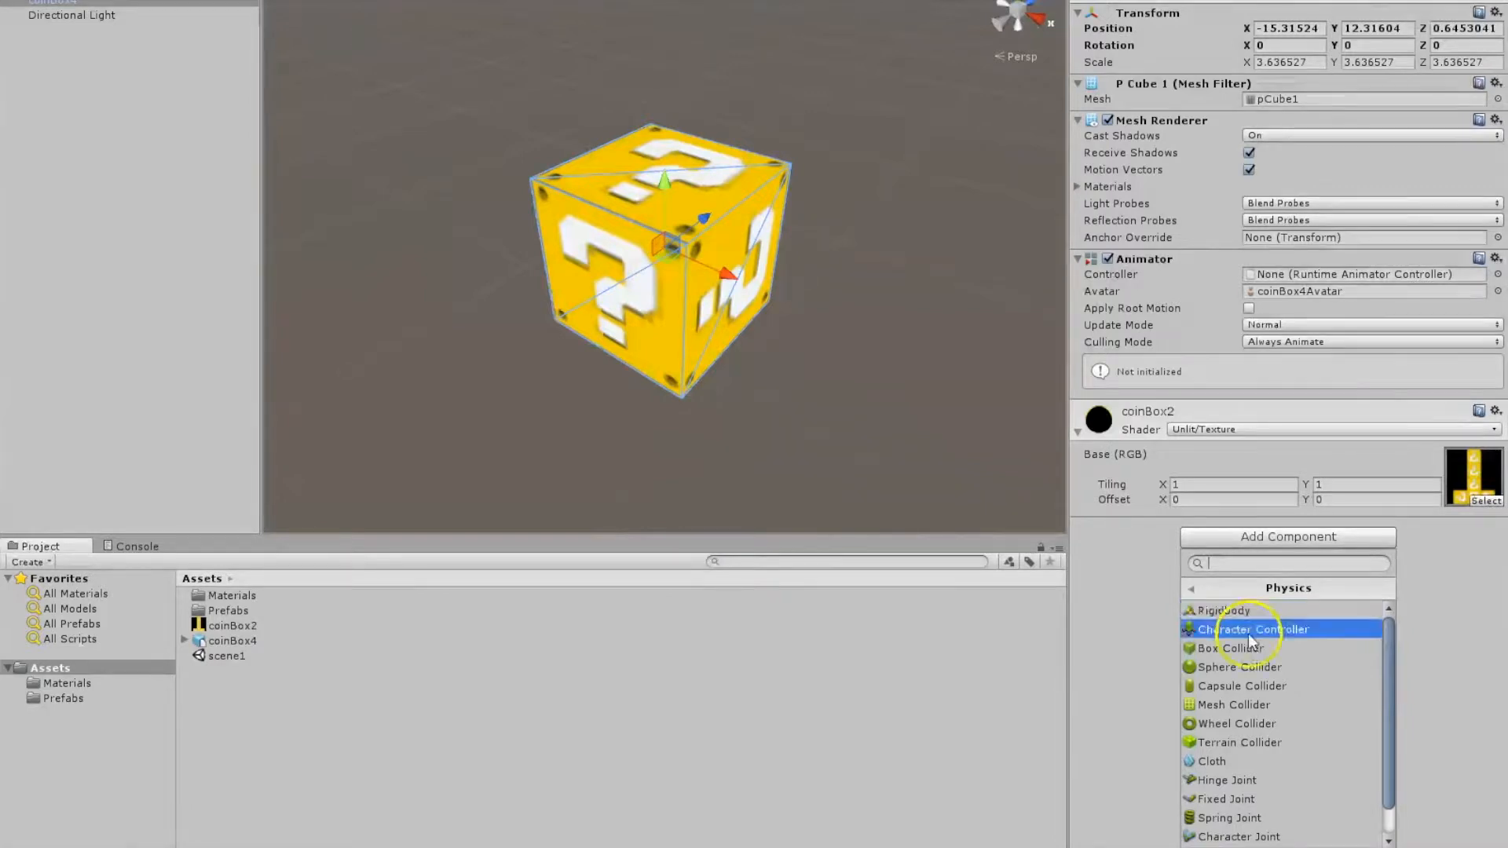
{"action": "left_click", "coordinate": [1241, 611]}
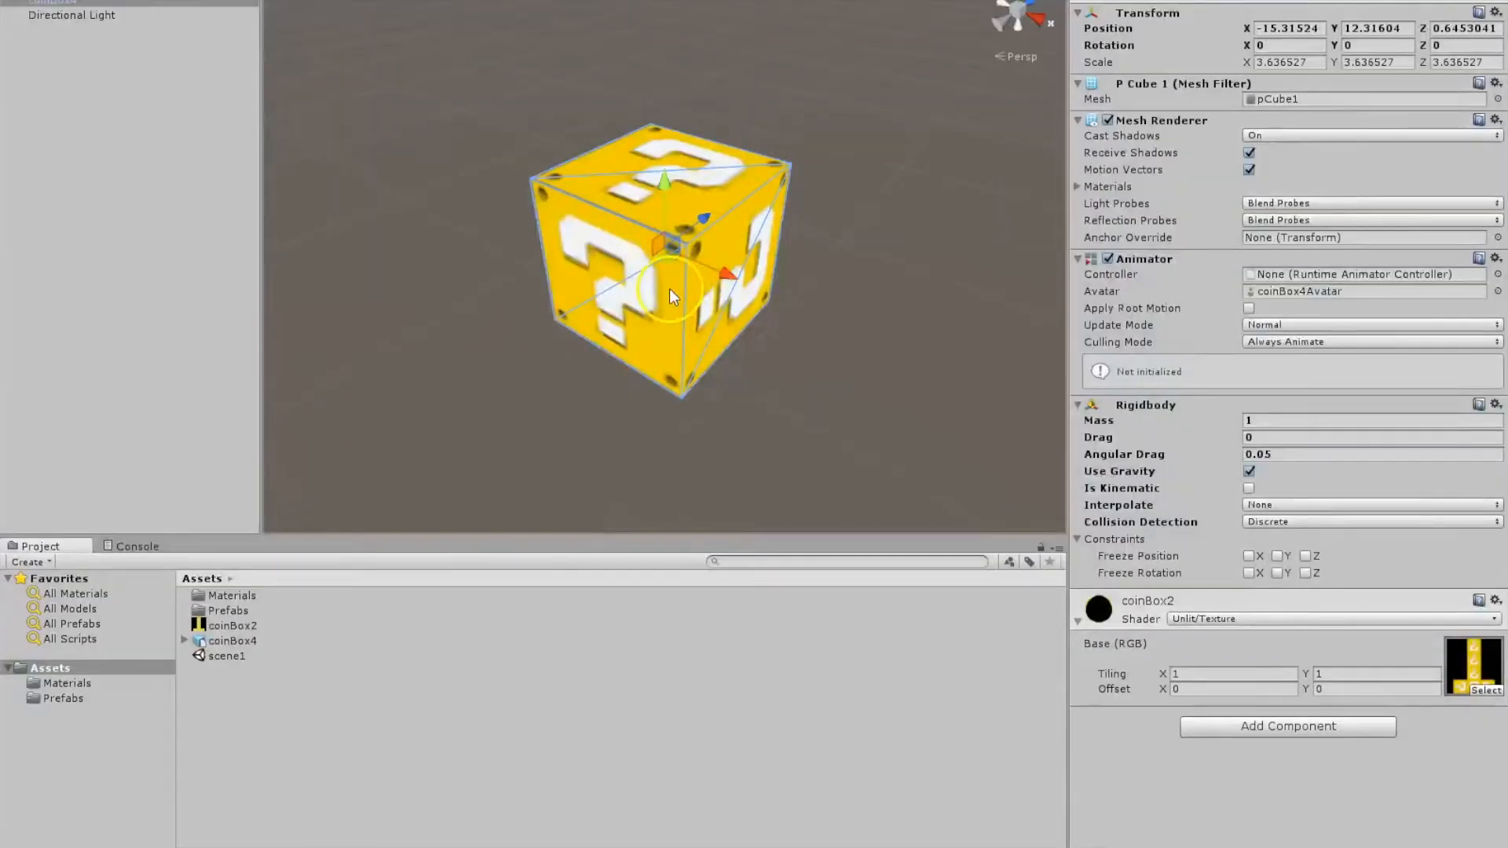
Select the main camera and move it along its X axis to about -39.38
{"action": "left_click", "coordinate": [77, 1]}
{"action": "scroll", "coordinate": [512, 233], "scroll_direction": "down", "scroll_amount": 10}
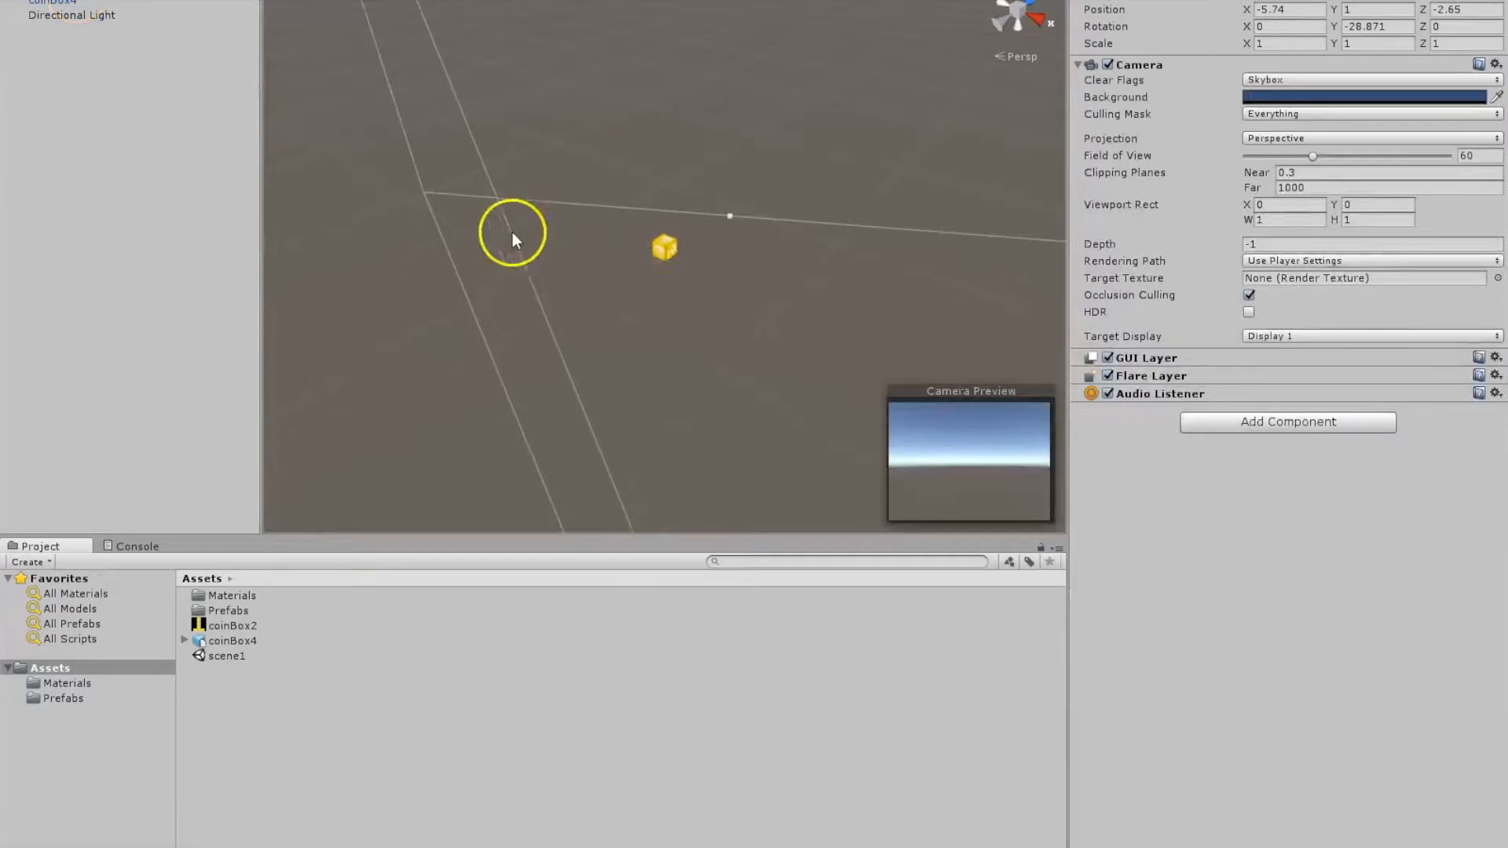
{"action": "scroll", "coordinate": [571, 275], "scroll_direction": "down", "scroll_amount": 5}
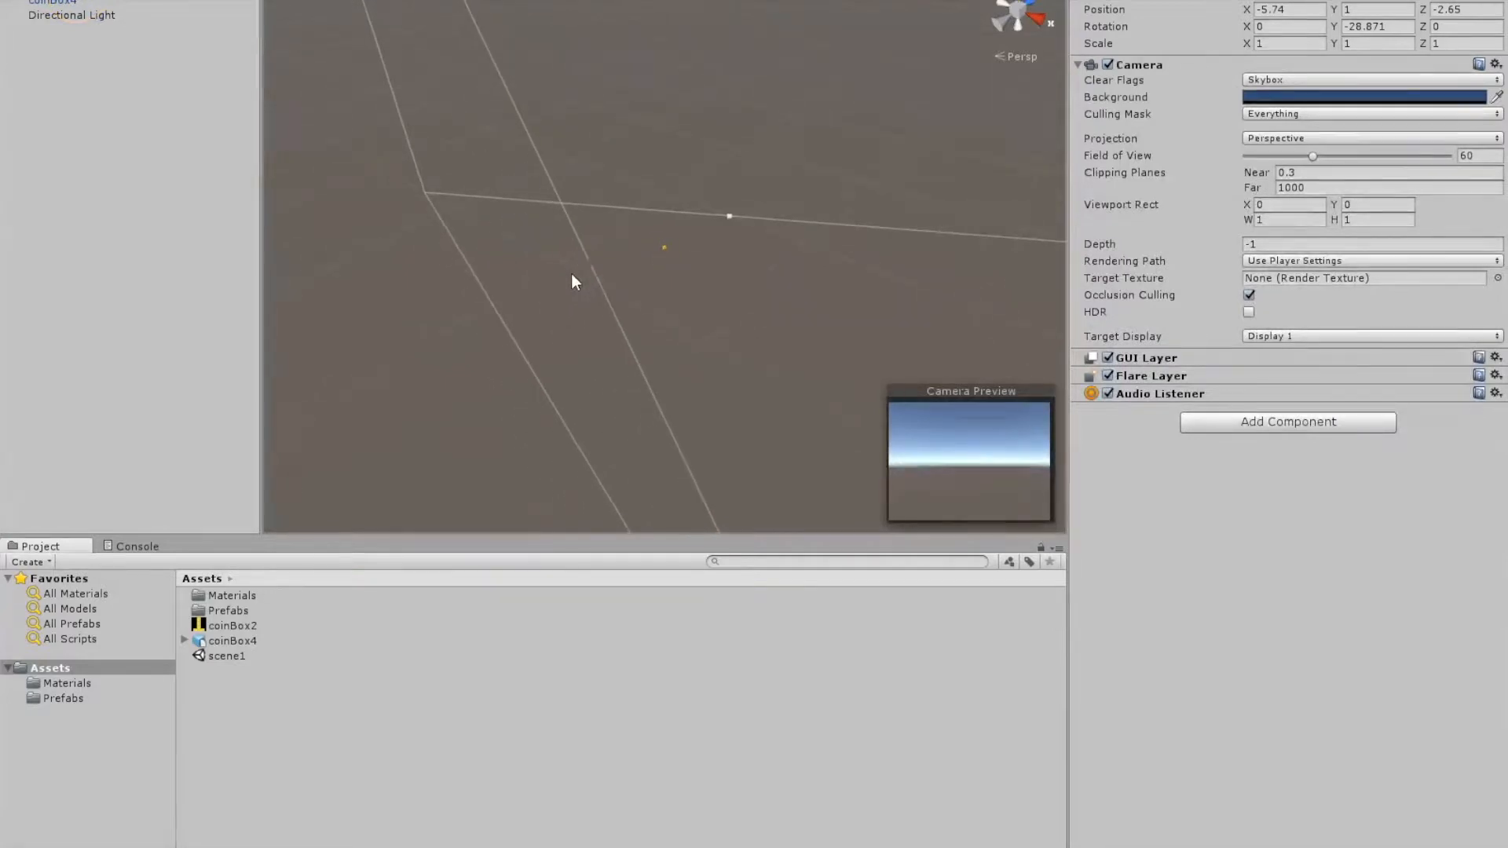
{"action": "scroll", "coordinate": [571, 274], "scroll_direction": "down", "scroll_amount": 5}
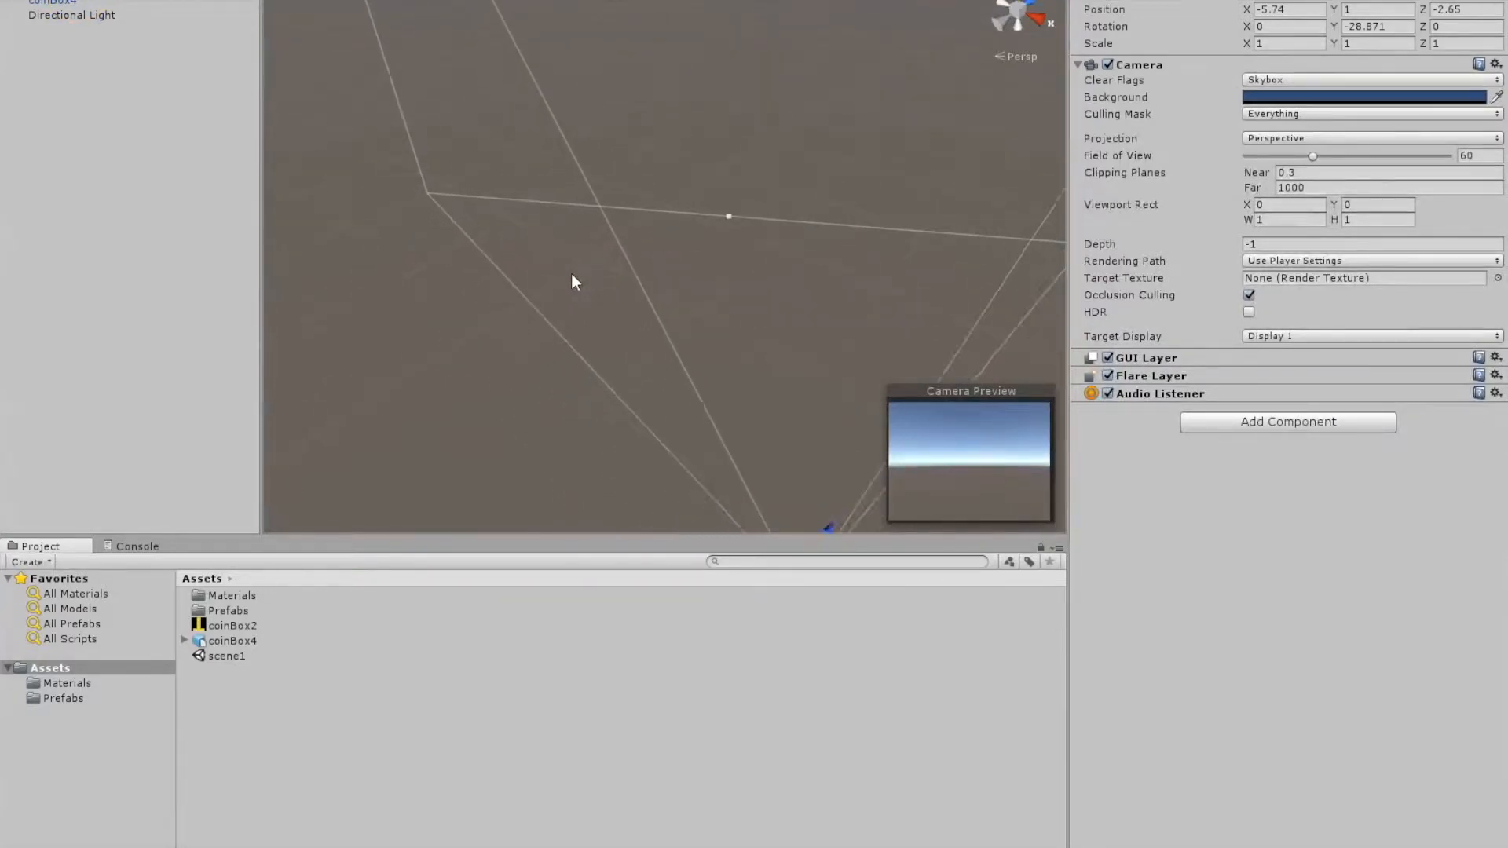
{"action": "scroll", "coordinate": [572, 275], "scroll_direction": "down", "scroll_amount": 2}
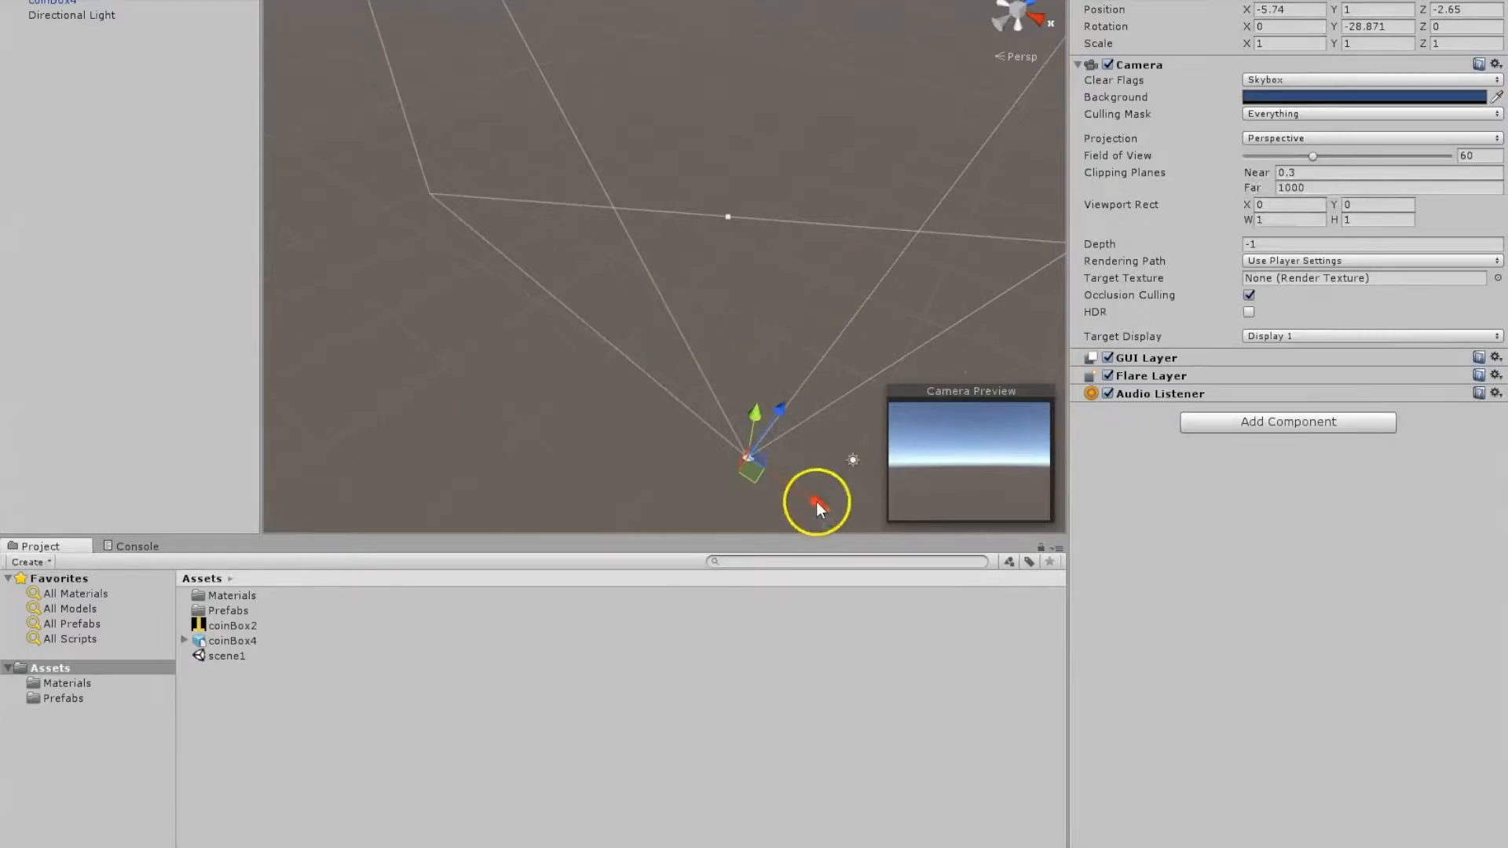
{"action": "left_click_drag", "start_coordinate": [819, 502], "coordinate": [313, 338]}
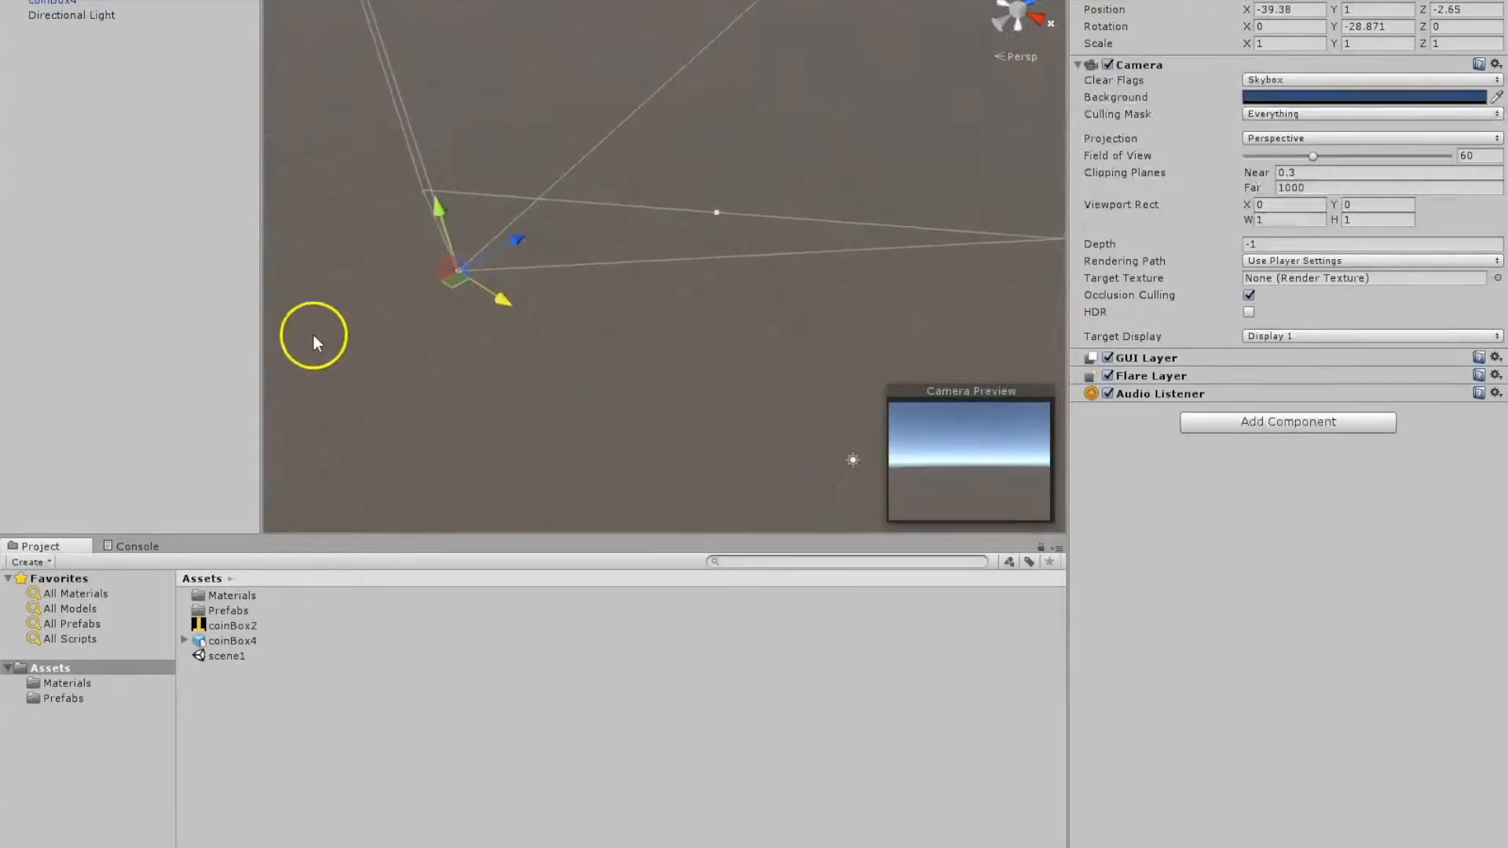
Lower the camera to about Y -37.9 and shift it along Z to about 43
{"action": "left_click_drag", "start_coordinate": [658, 291], "coordinate": [757, 239], "text": "alt"}
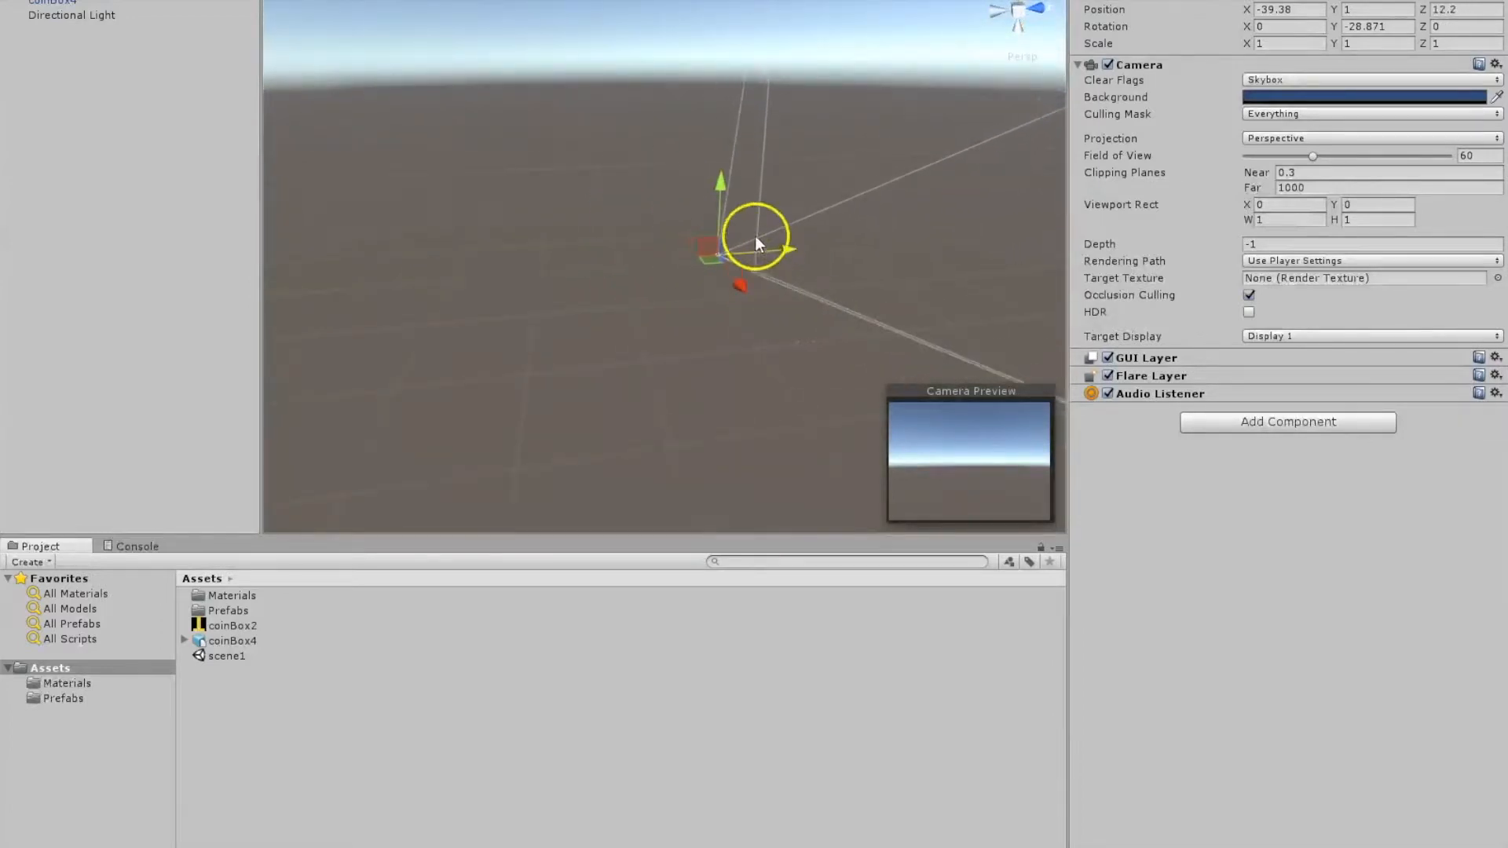
{"action": "left_click_drag", "start_coordinate": [719, 184], "coordinate": [719, 333]}
{"action": "left_click_drag", "start_coordinate": [838, 377], "coordinate": [855, 333], "text": "alt"}
{"action": "middle_click_drag", "start_coordinate": [850, 393], "coordinate": [316, 54]}
{"action": "left_click_drag", "start_coordinate": [522, 251], "coordinate": [710, 259]}
{"action": "left_click_drag", "start_coordinate": [658, 171], "coordinate": [666, 283]}
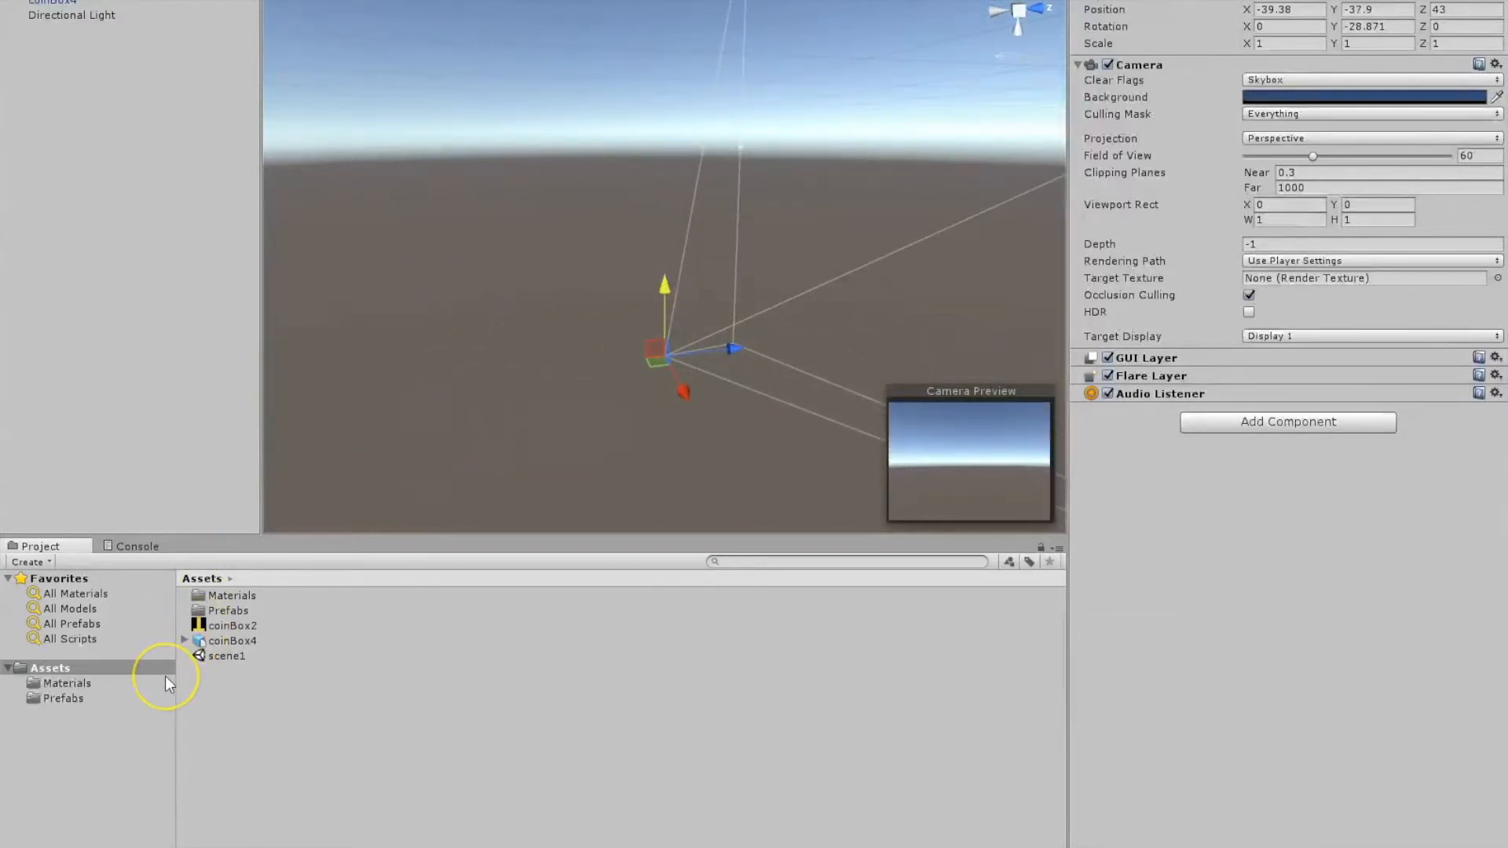
Lock the view to coinBox4 and scale the box uniformly to about 79.39 on all axes
{"action": "left_click", "coordinate": [67, 4]}
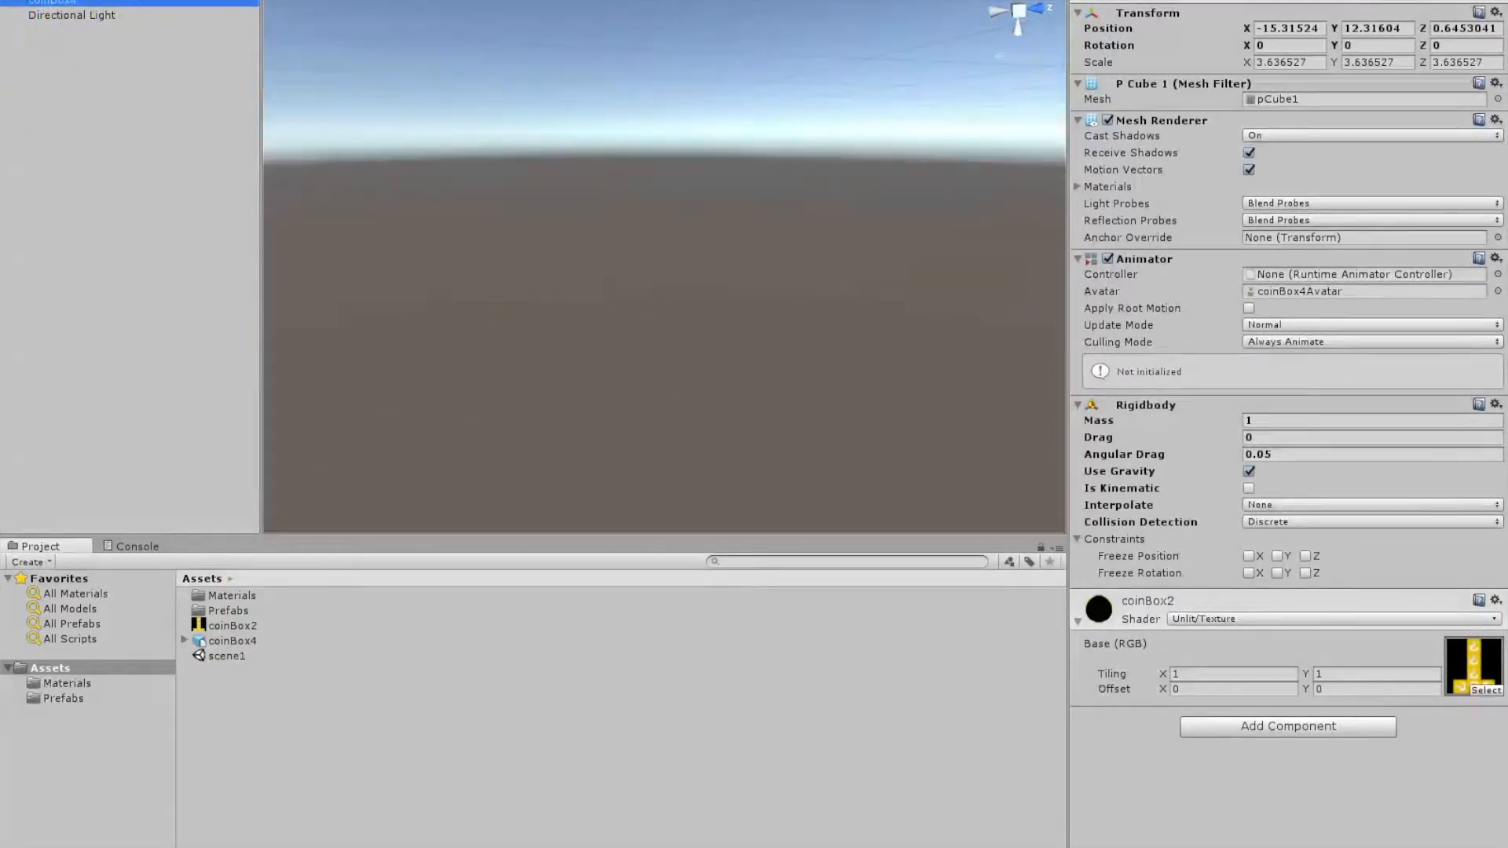
{"action": "left_click", "coordinate": [15, 0]}
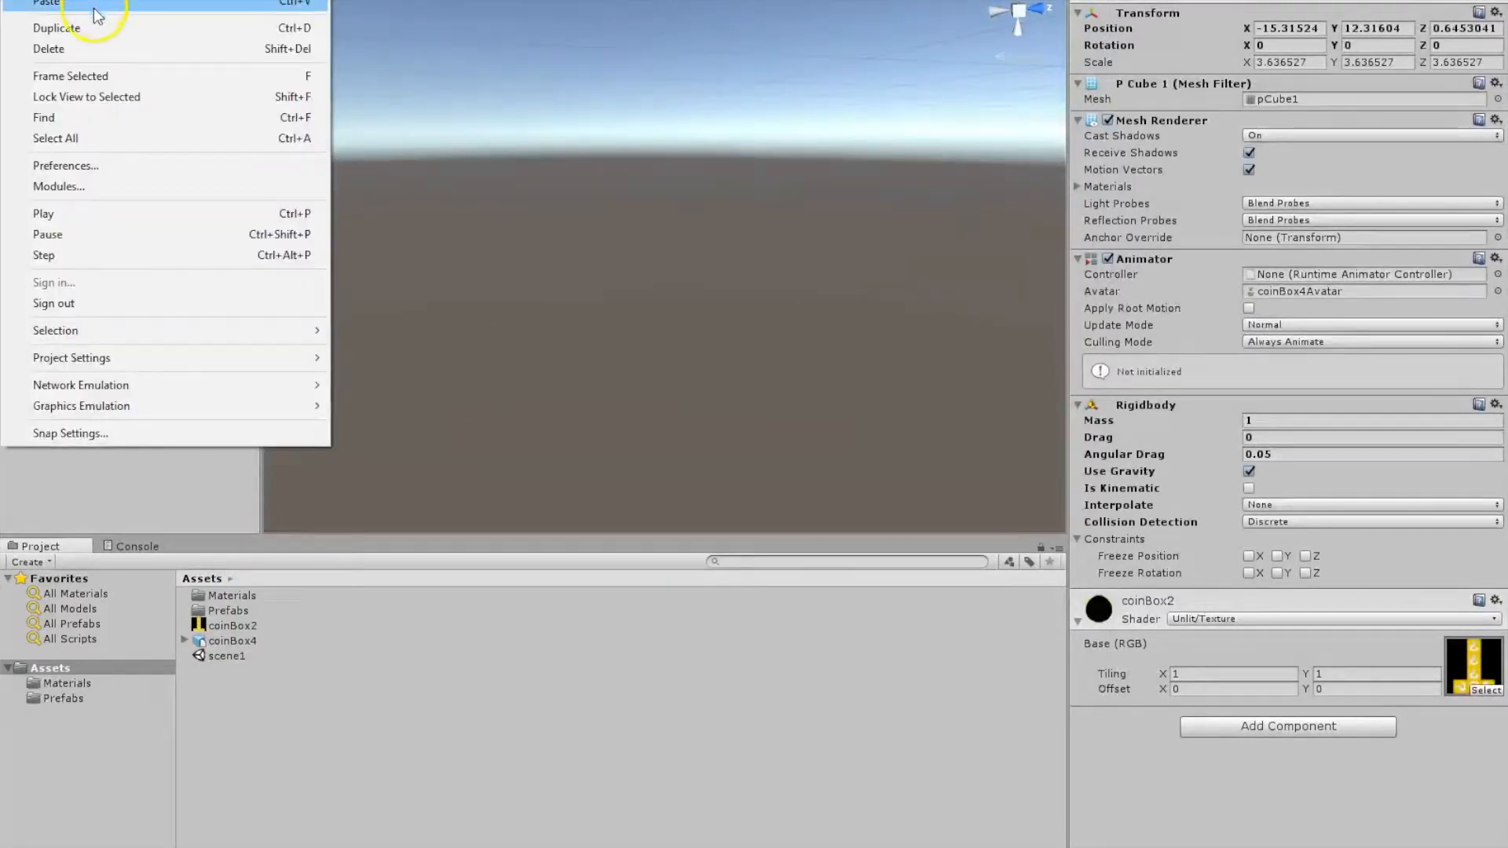
{"action": "left_click", "coordinate": [110, 97]}
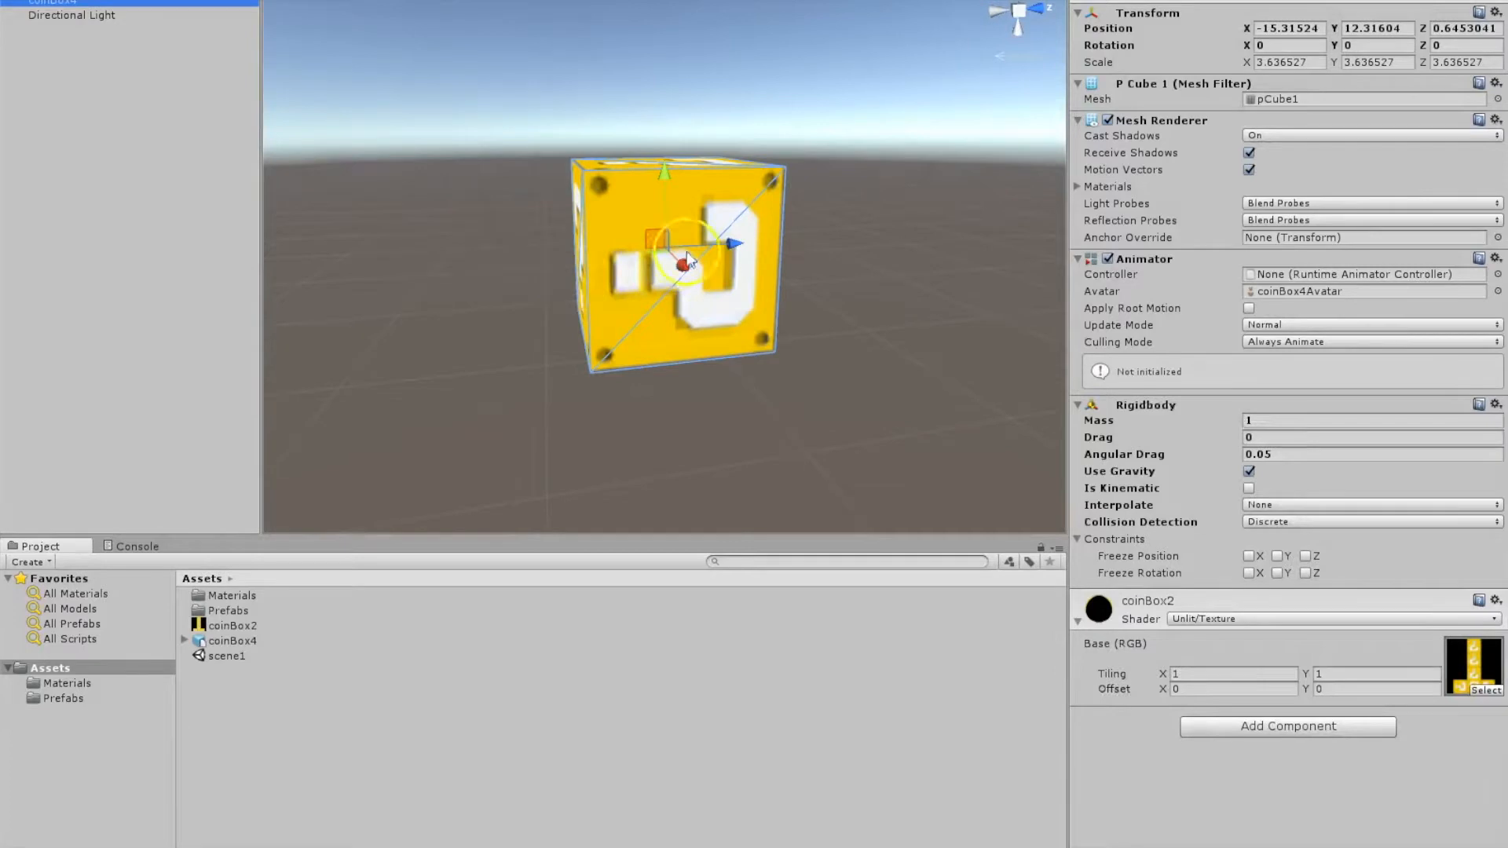
{"action": "left_click", "coordinate": [637, 223]}
{"action": "key", "text": "r"}
{"action": "left_click_drag", "start_coordinate": [664, 250], "coordinate": [976, 237]}
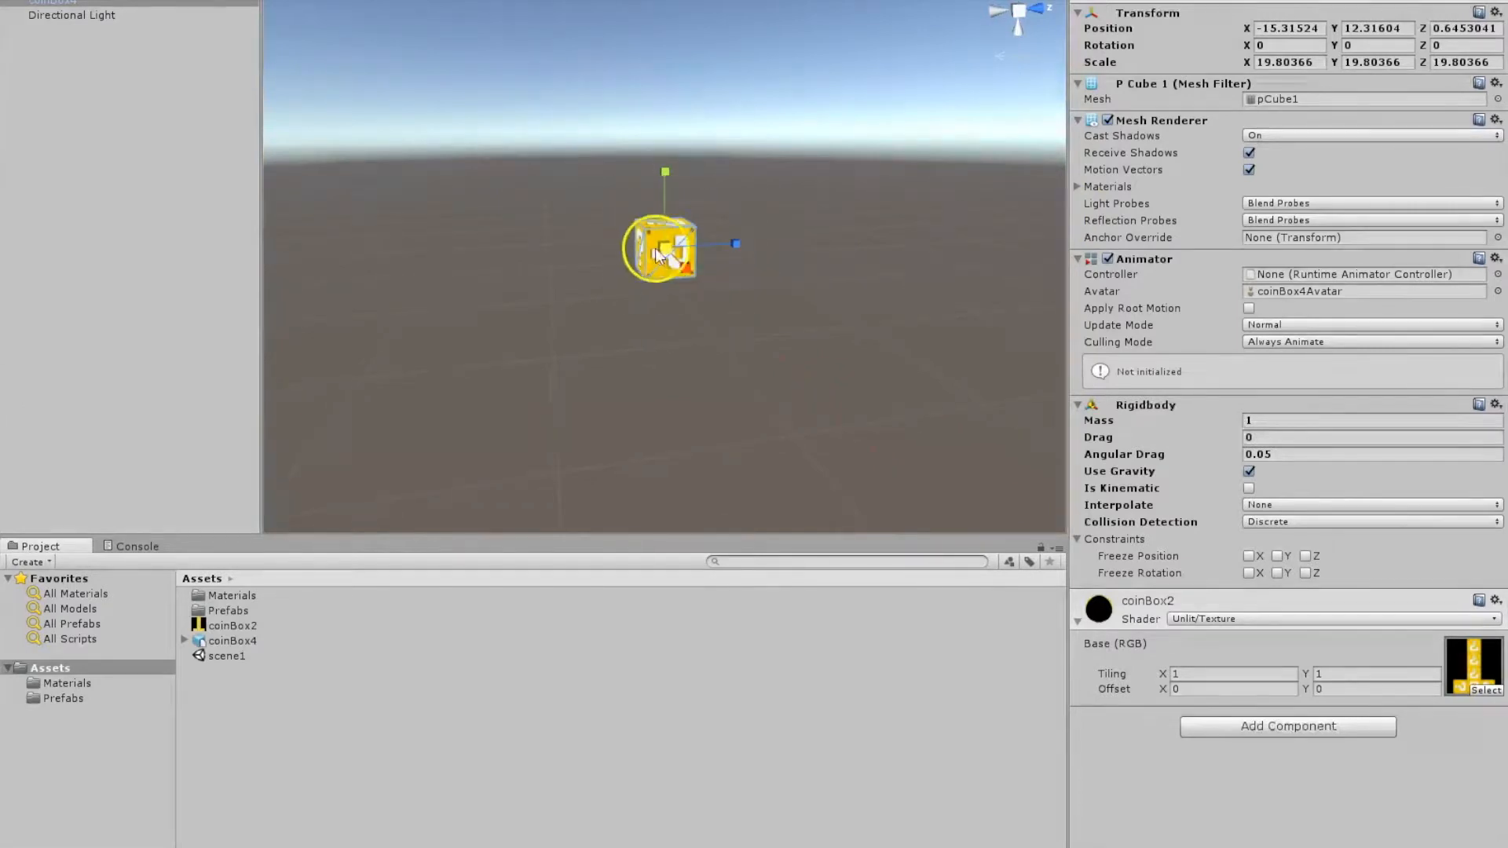
{"action": "left_click_drag", "start_coordinate": [666, 251], "coordinate": [947, 229]}
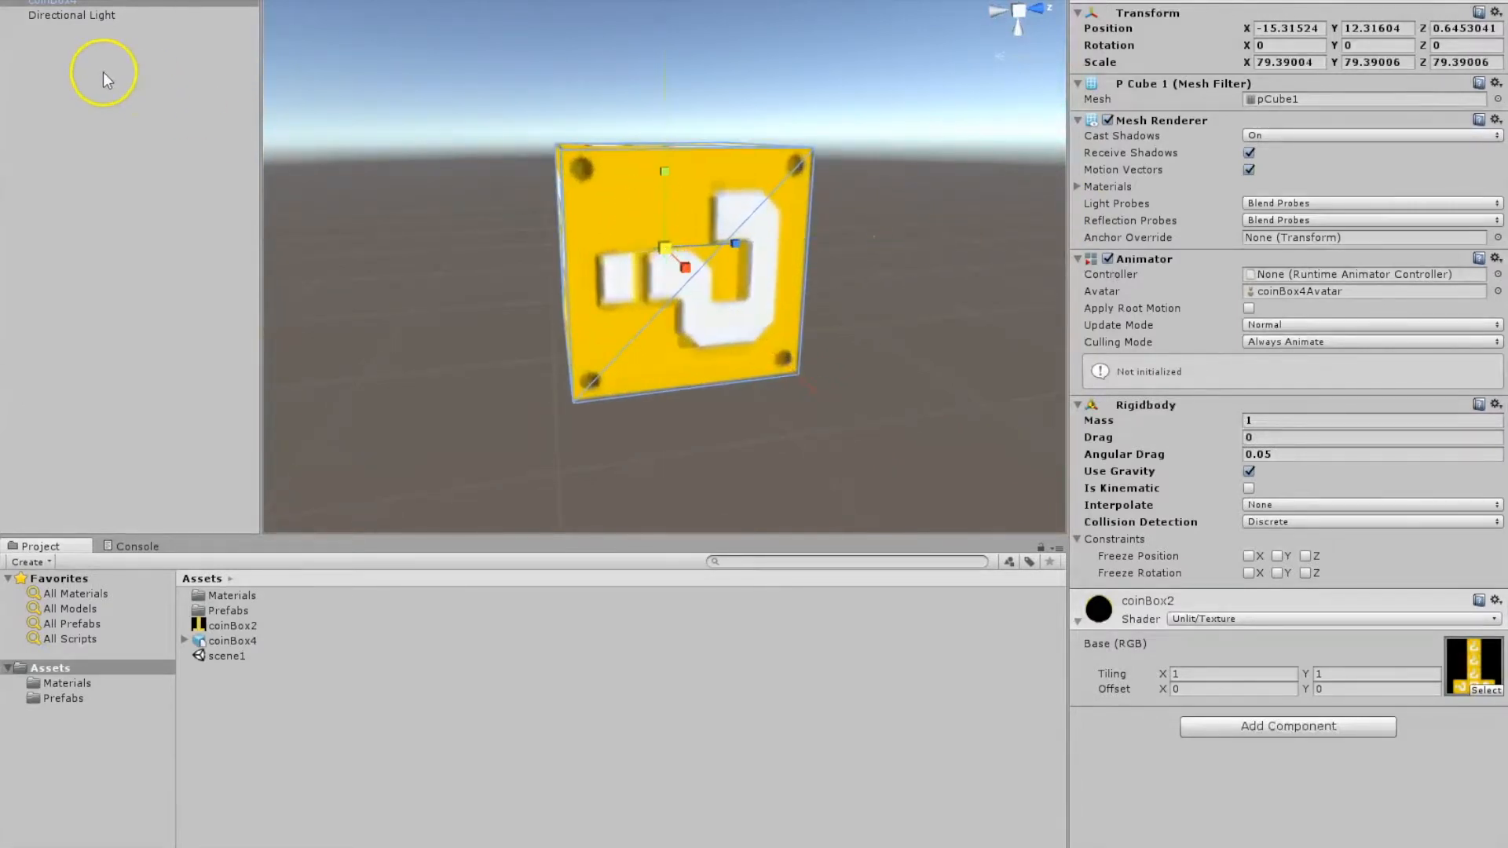
Move the coin box to about X -9.77 and Z 16.77 in the scene
{"action": "left_click", "coordinate": [85, 5]}
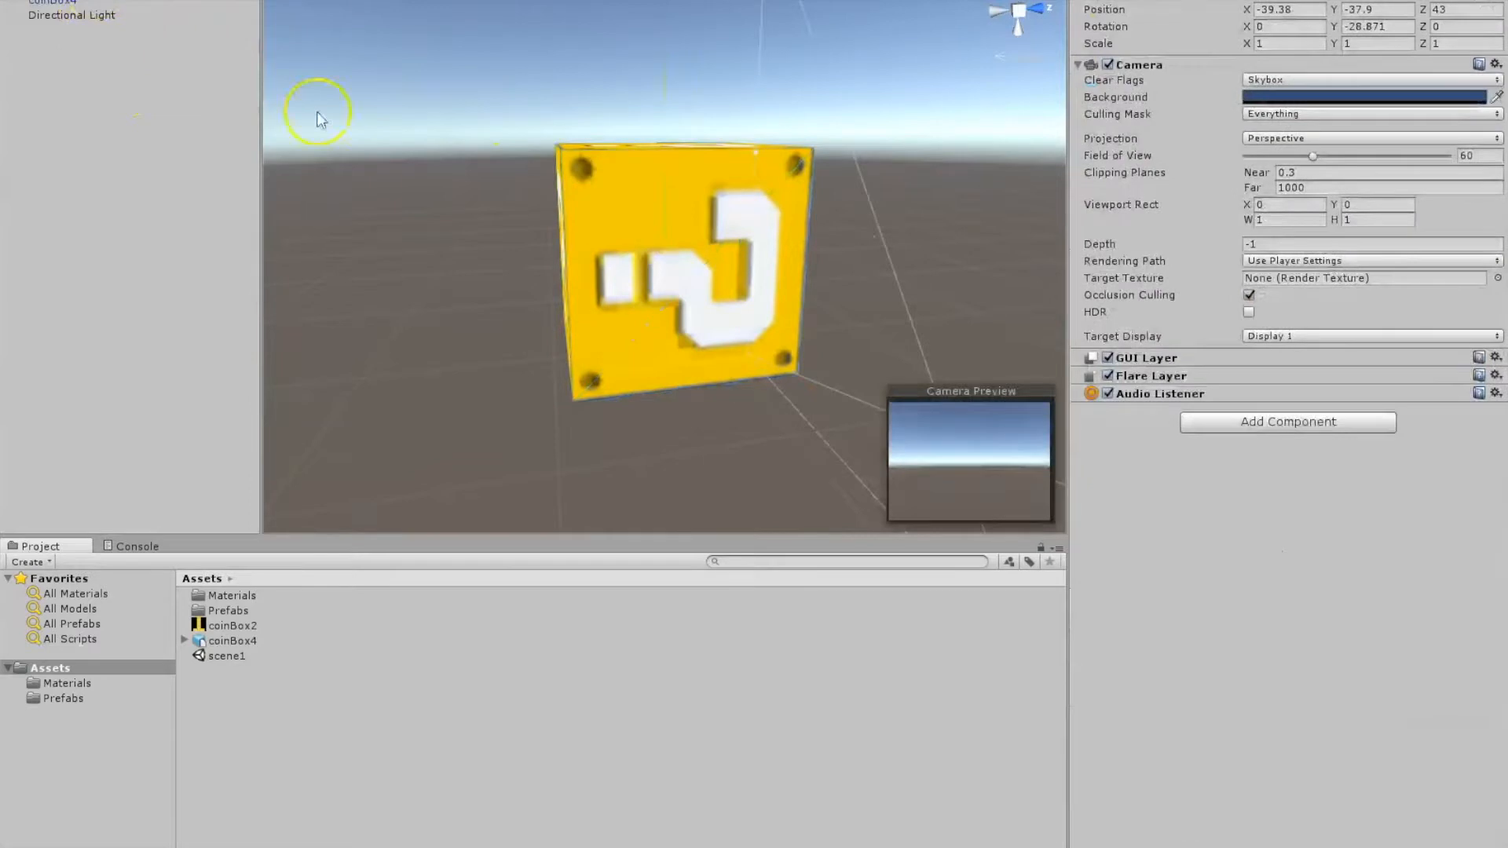
{"action": "scroll", "coordinate": [587, 272], "scroll_direction": "down", "scroll_amount": 8}
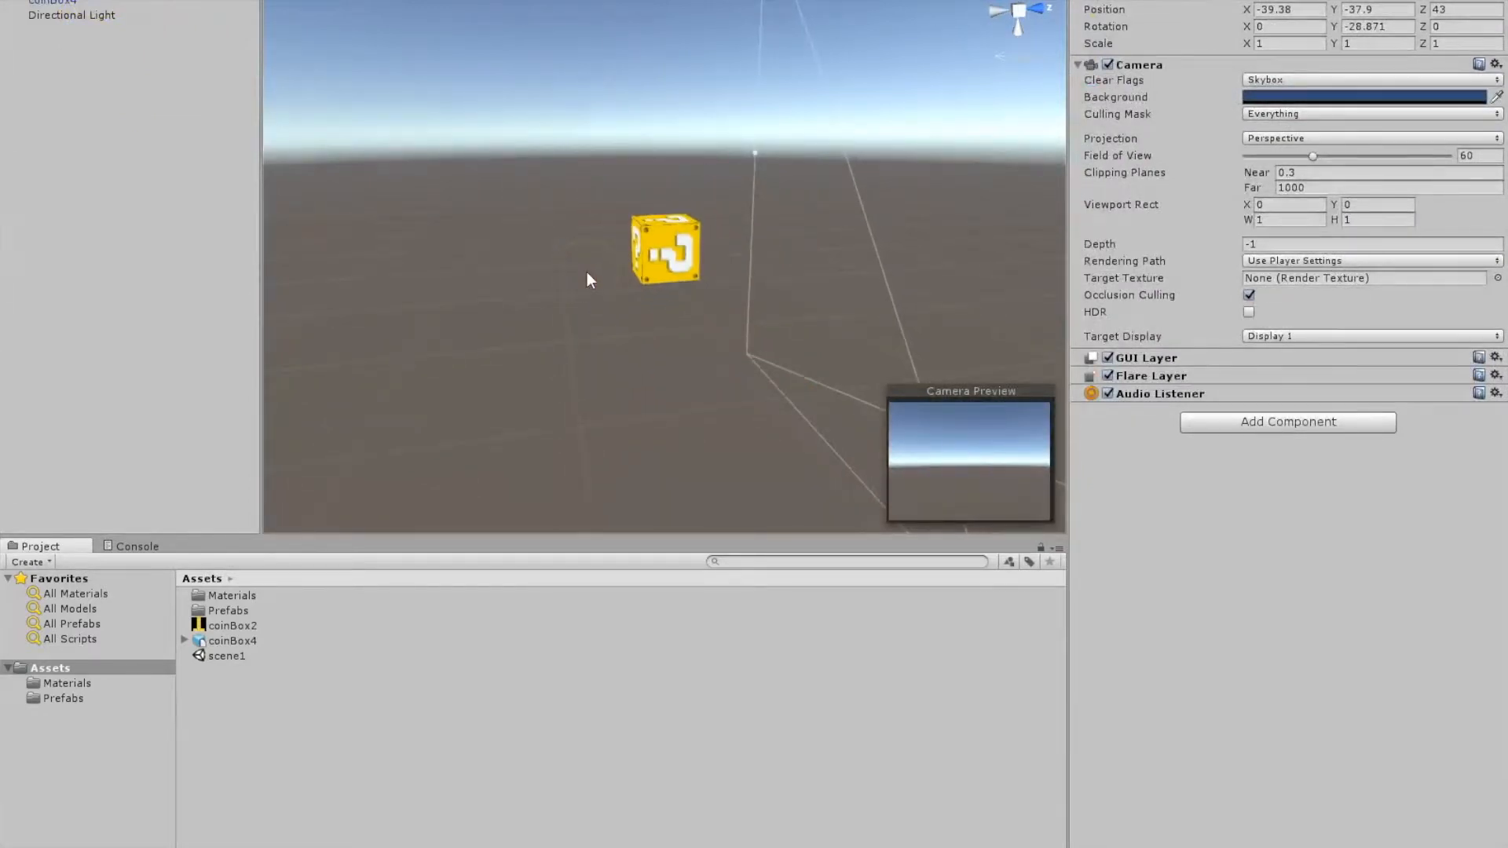
{"action": "scroll", "coordinate": [645, 274], "scroll_direction": "down", "scroll_amount": 10}
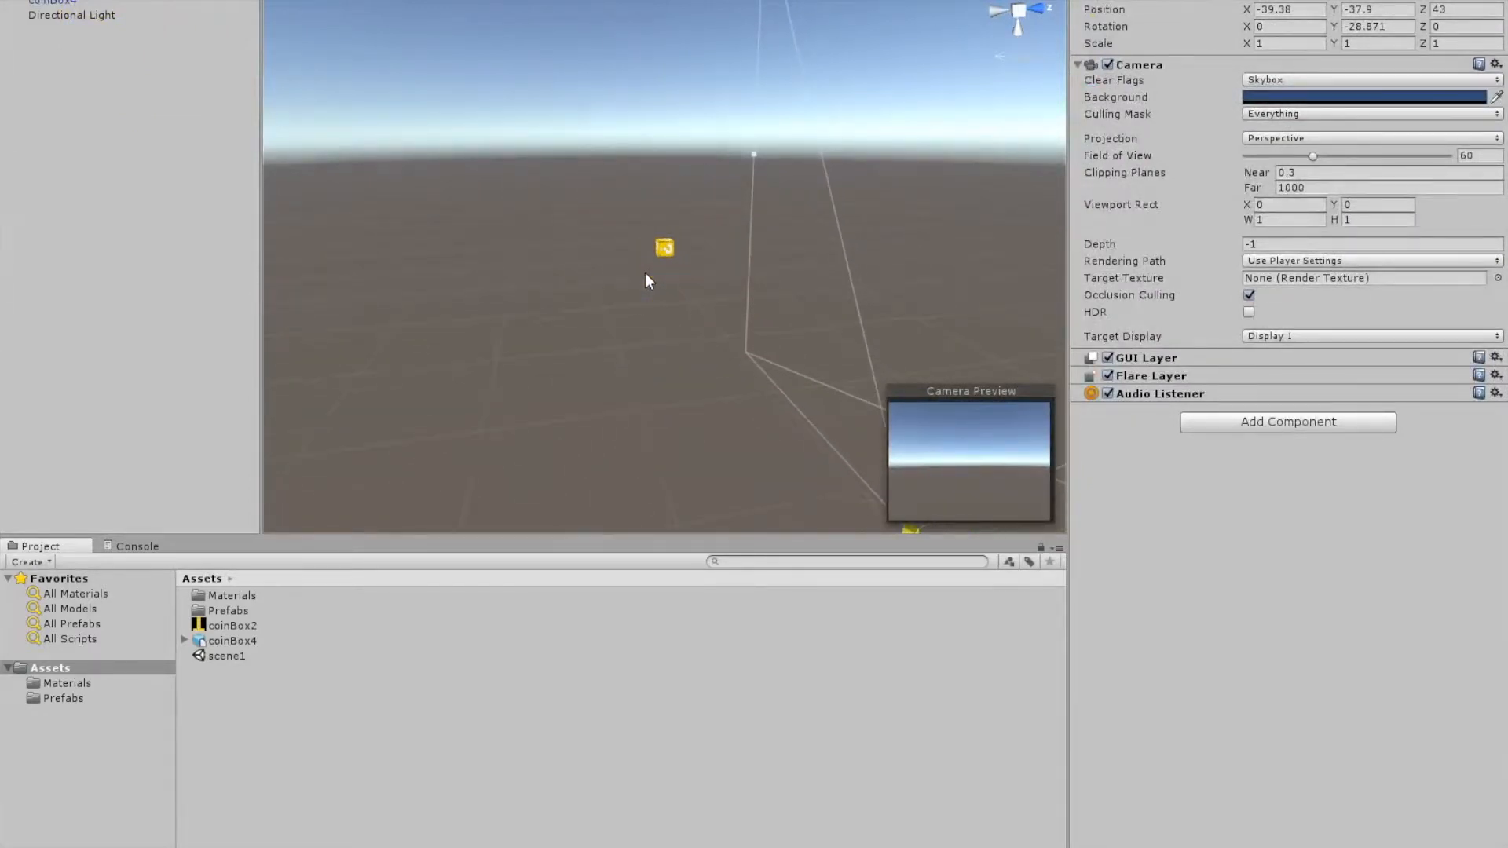
{"action": "left_click", "coordinate": [664, 248]}
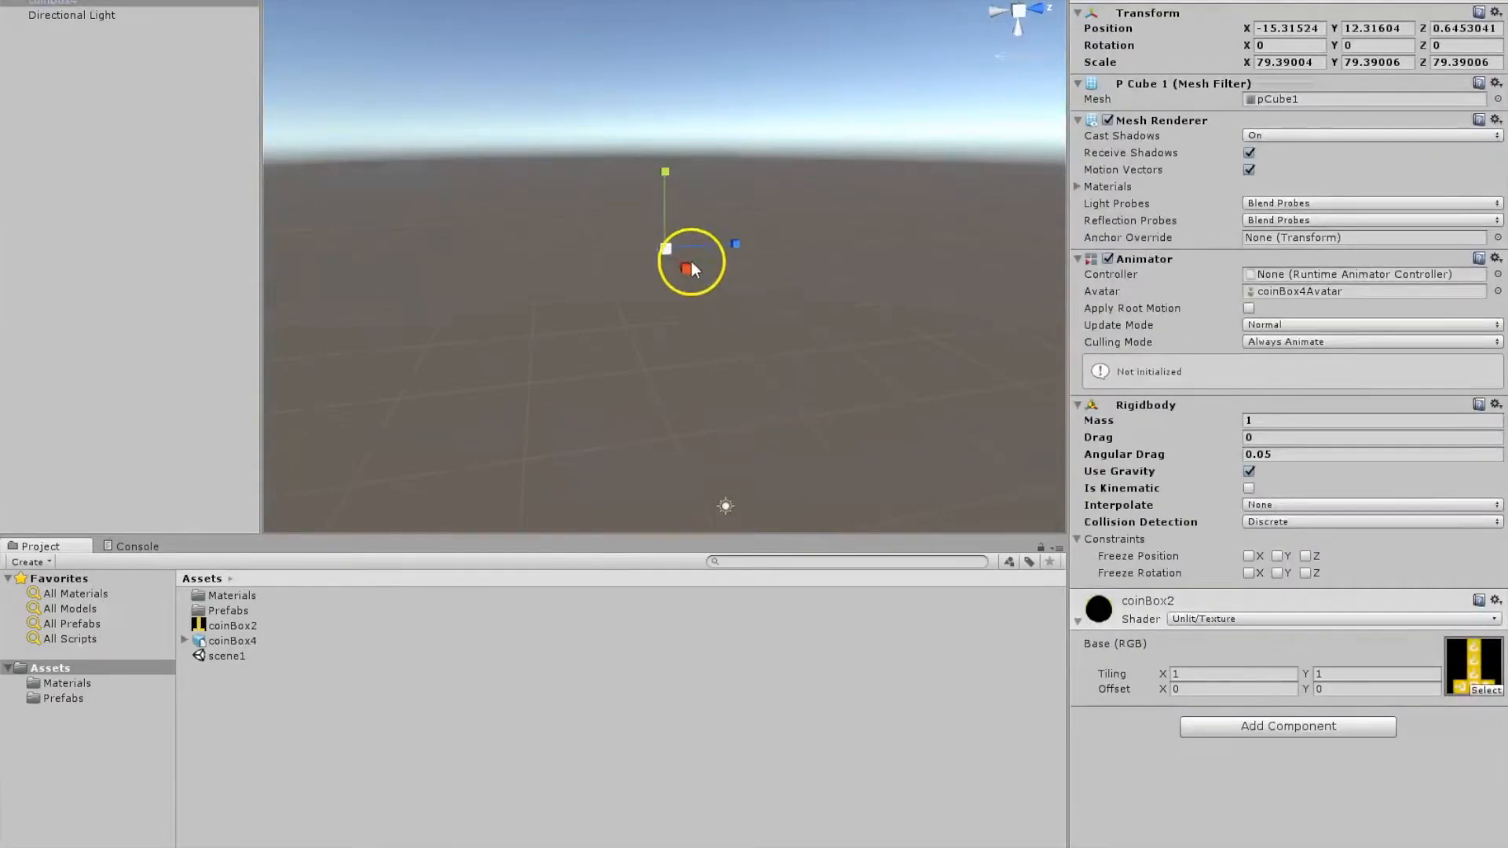
{"action": "key", "text": "w"}
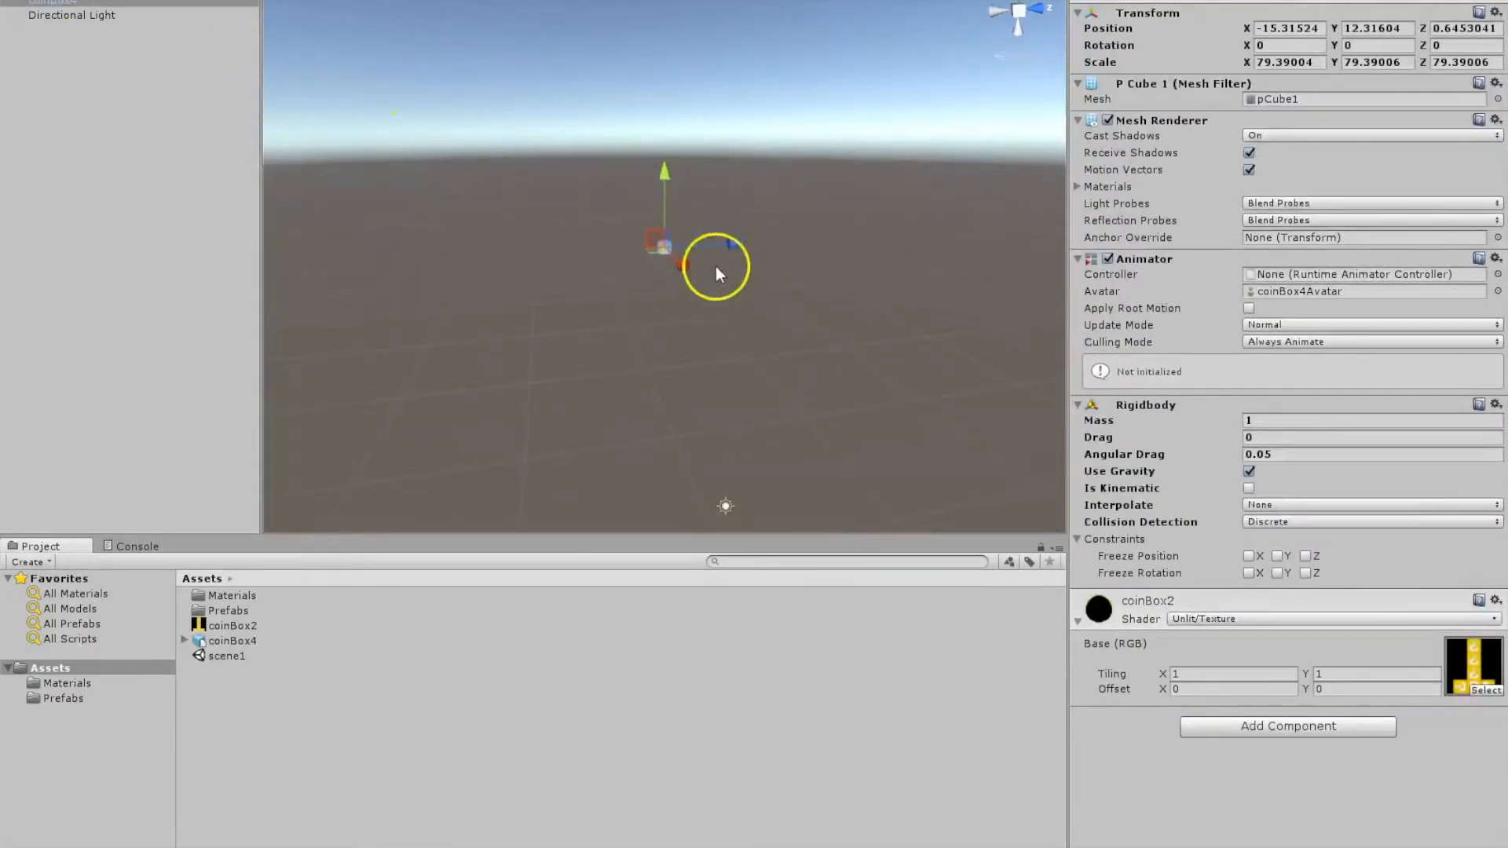
{"action": "left_click_drag", "start_coordinate": [691, 286], "coordinate": [994, 271]}
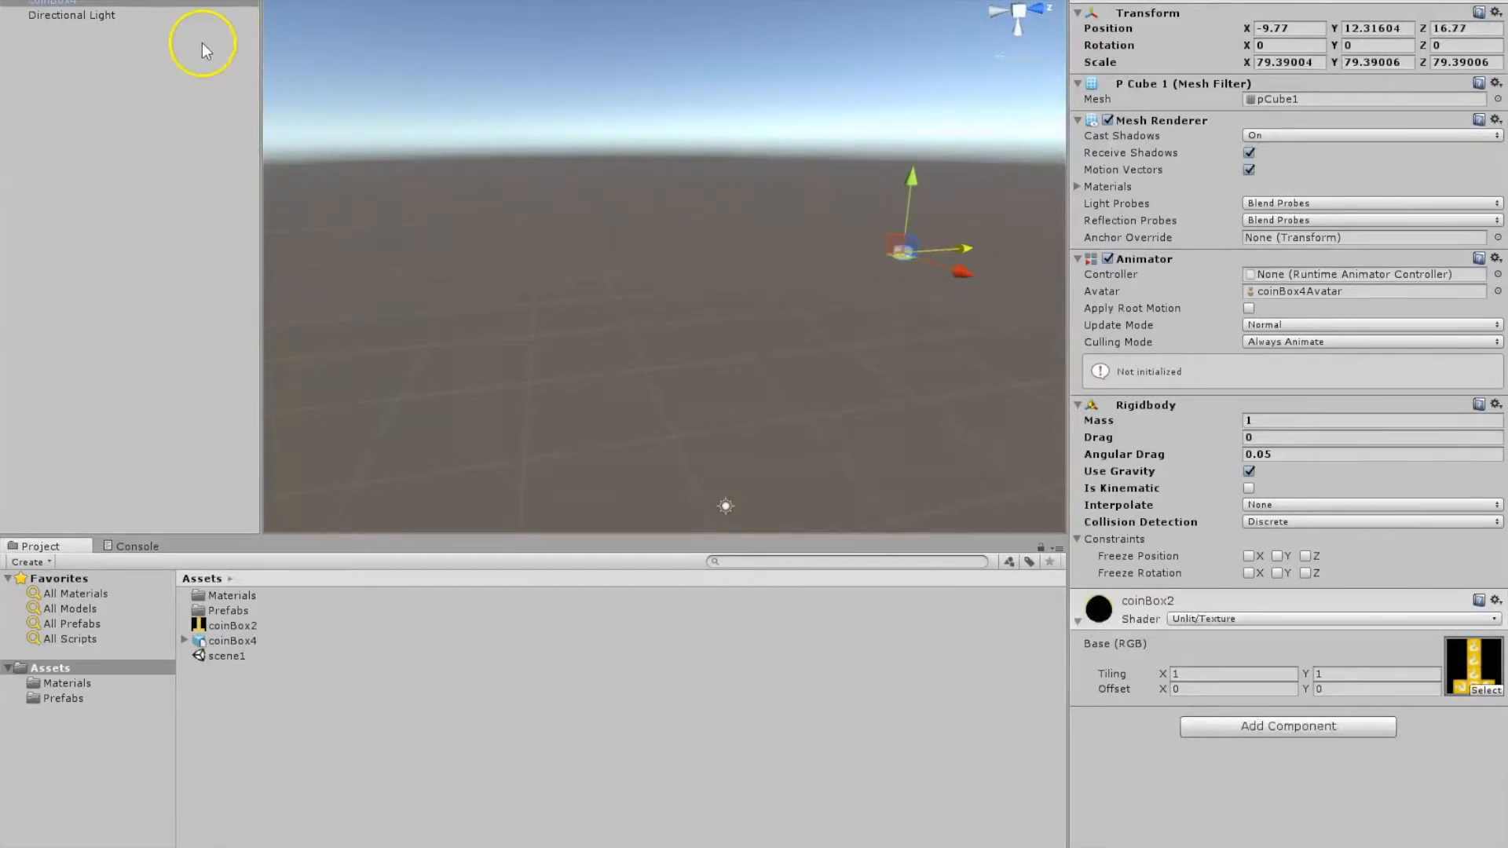
Move the main camera to about X -75.2, Y -2.1 and Z -66.4
{"action": "left_click", "coordinate": [86, 1]}
{"action": "left_click_drag", "start_coordinate": [879, 437], "coordinate": [785, 274]}
{"action": "left_click_drag", "start_coordinate": [881, 281], "coordinate": [799, 278], "text": "alt"}
{"action": "middle_click_drag", "start_coordinate": [858, 267], "coordinate": [361, 219]}
{"action": "left_click_drag", "start_coordinate": [932, 212], "coordinate": [969, 219], "text": "alt"}
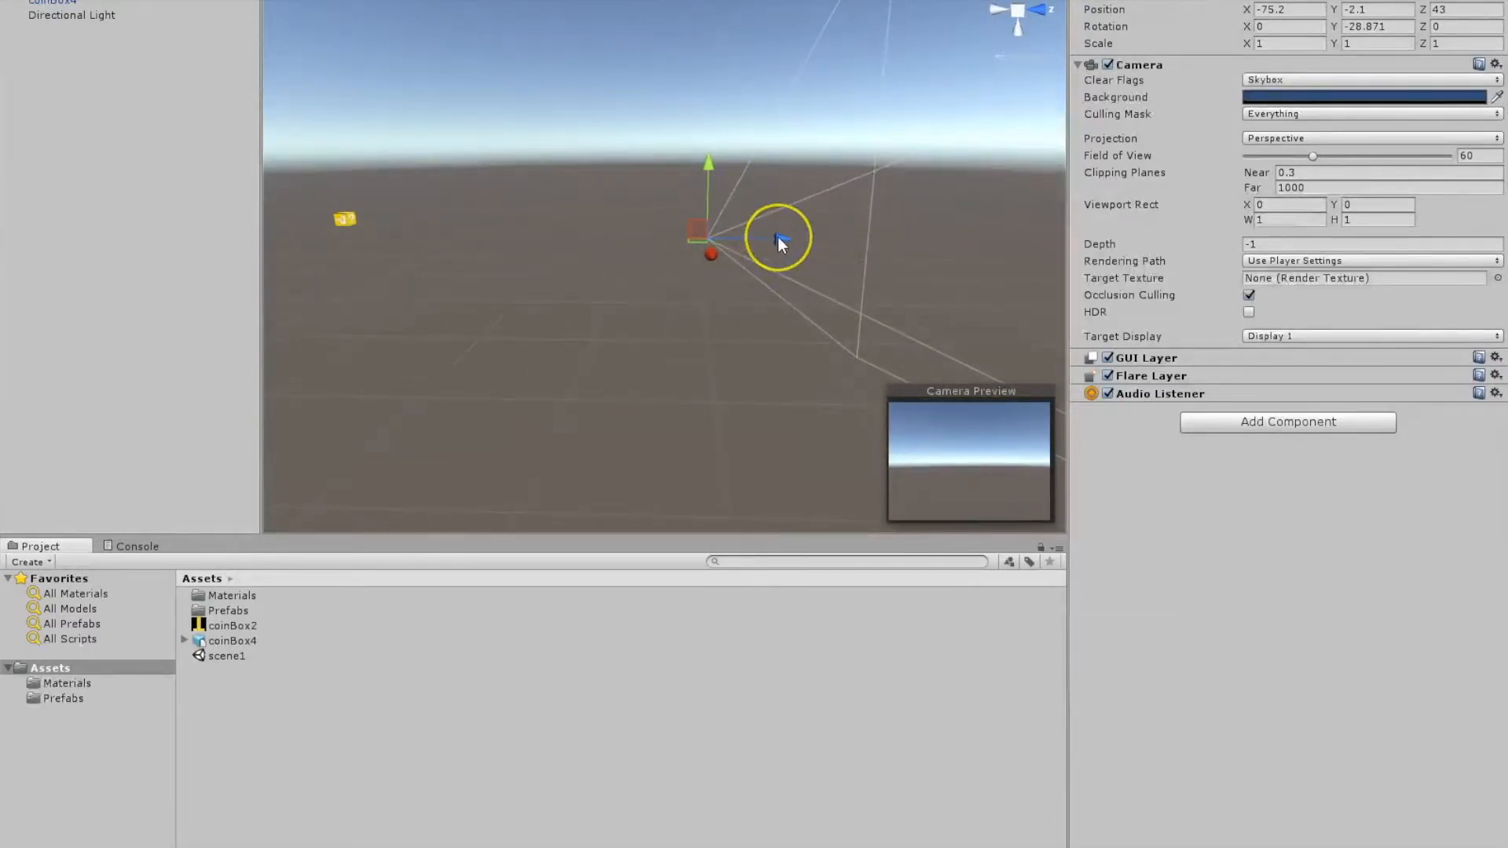
{"action": "left_click_drag", "start_coordinate": [777, 240], "coordinate": [266, 194]}
Select the coin box and move it along the Z axis to about -27.1
{"action": "left_click_drag", "start_coordinate": [570, 315], "coordinate": [783, 307], "text": "alt"}
{"action": "scroll", "coordinate": [789, 305], "scroll_direction": "down", "scroll_amount": 10}
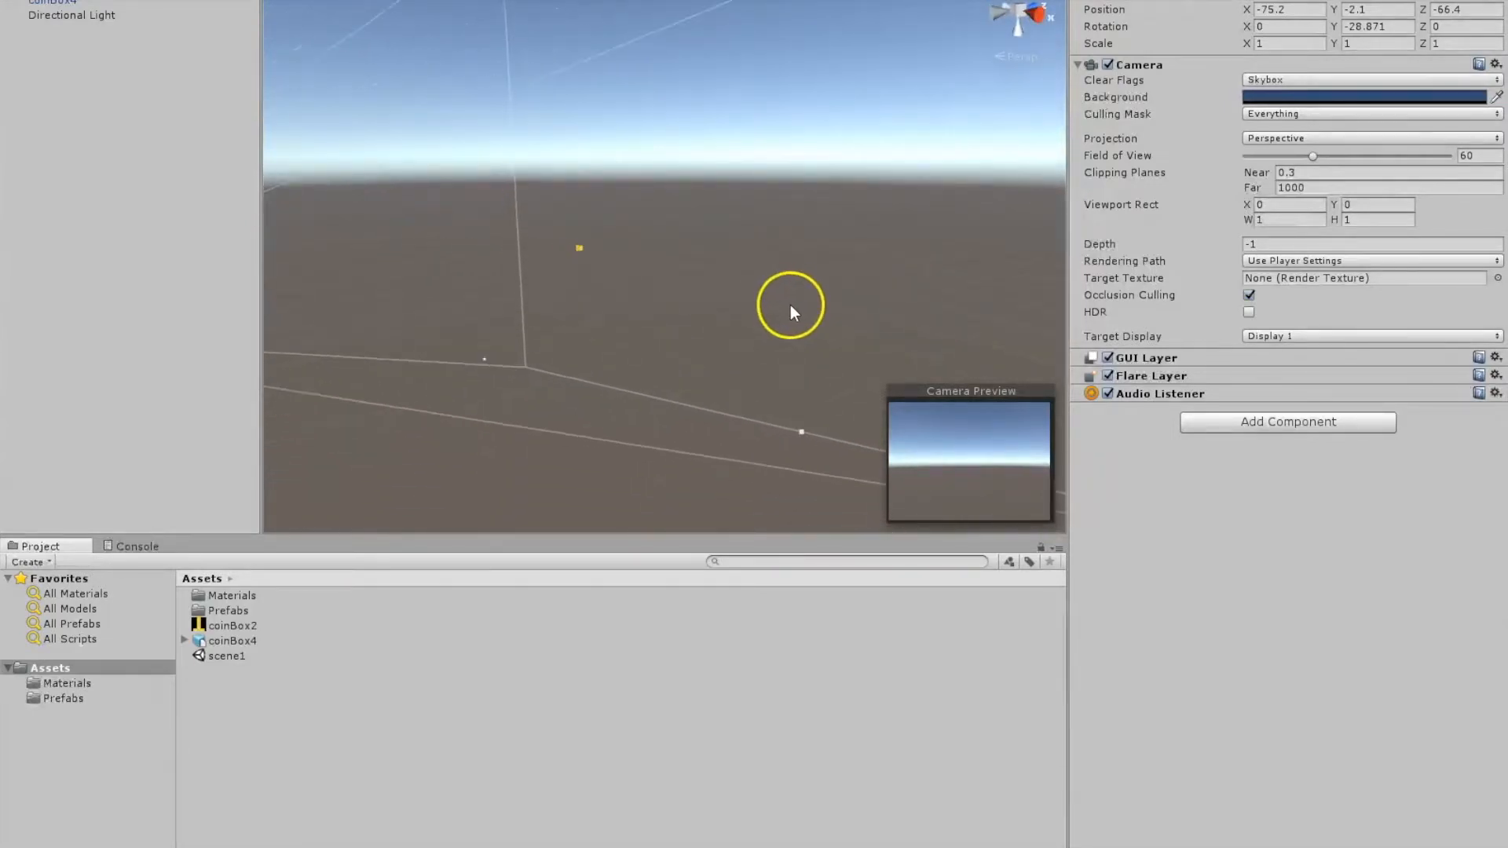
{"action": "scroll", "coordinate": [791, 305], "scroll_direction": "down", "scroll_amount": 3}
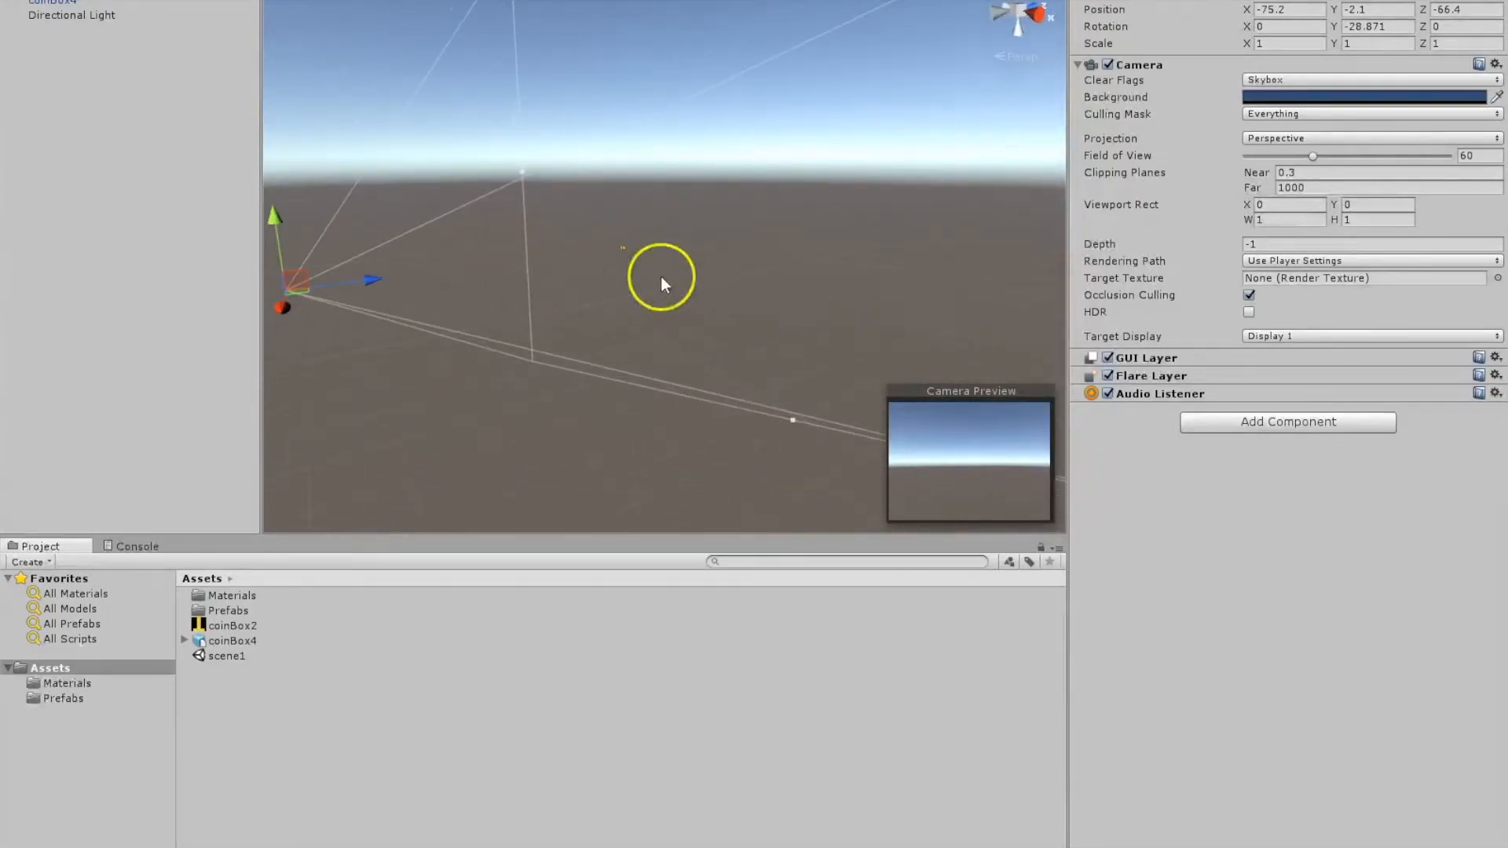
{"action": "left_click", "coordinate": [624, 247]}
{"action": "left_click", "coordinate": [641, 251]}
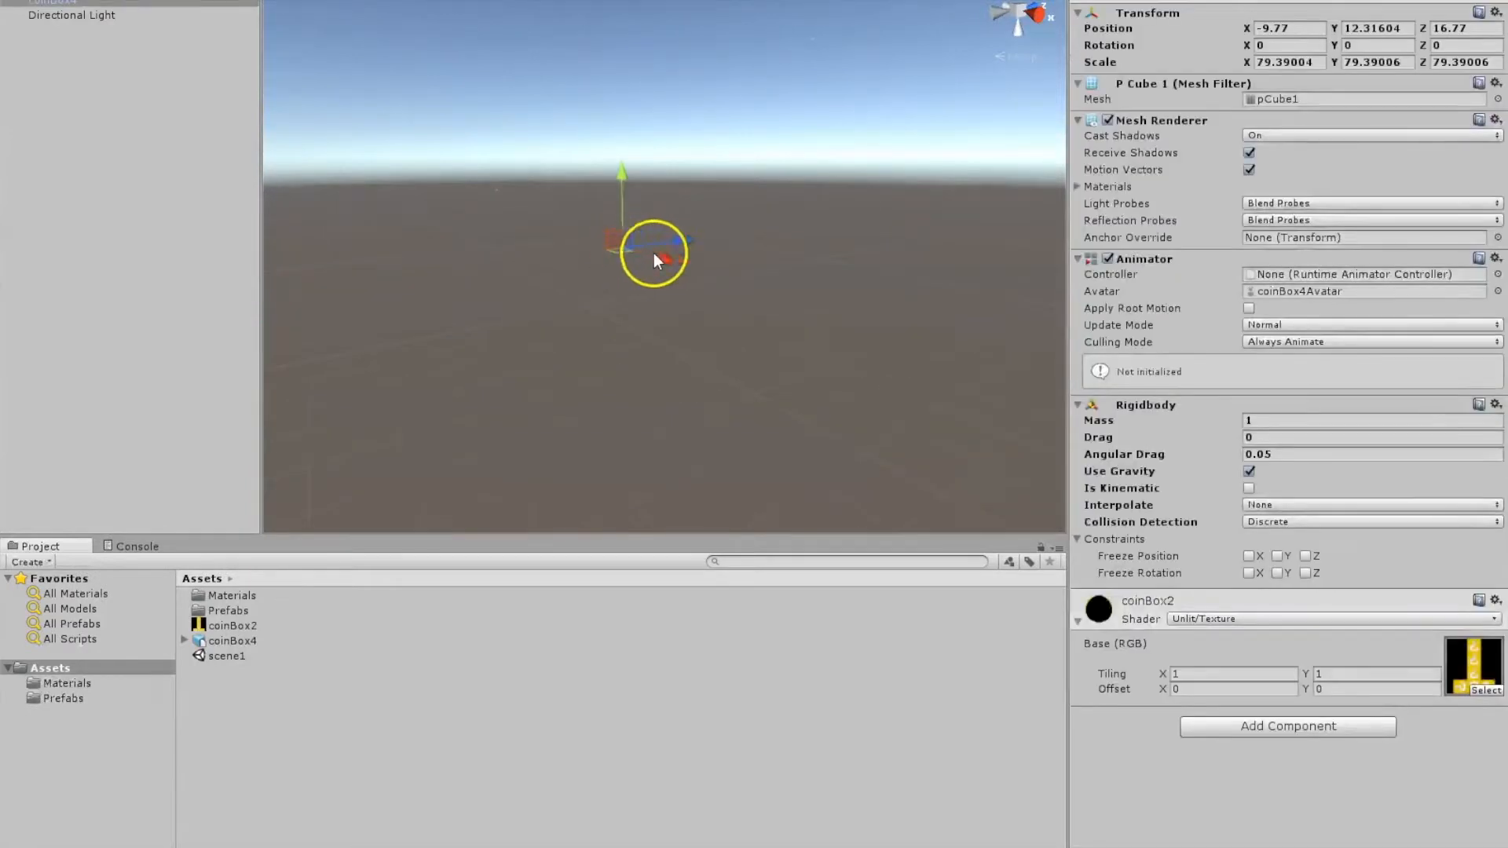
{"action": "left_click_drag", "start_coordinate": [685, 238], "coordinate": [553, 268]}
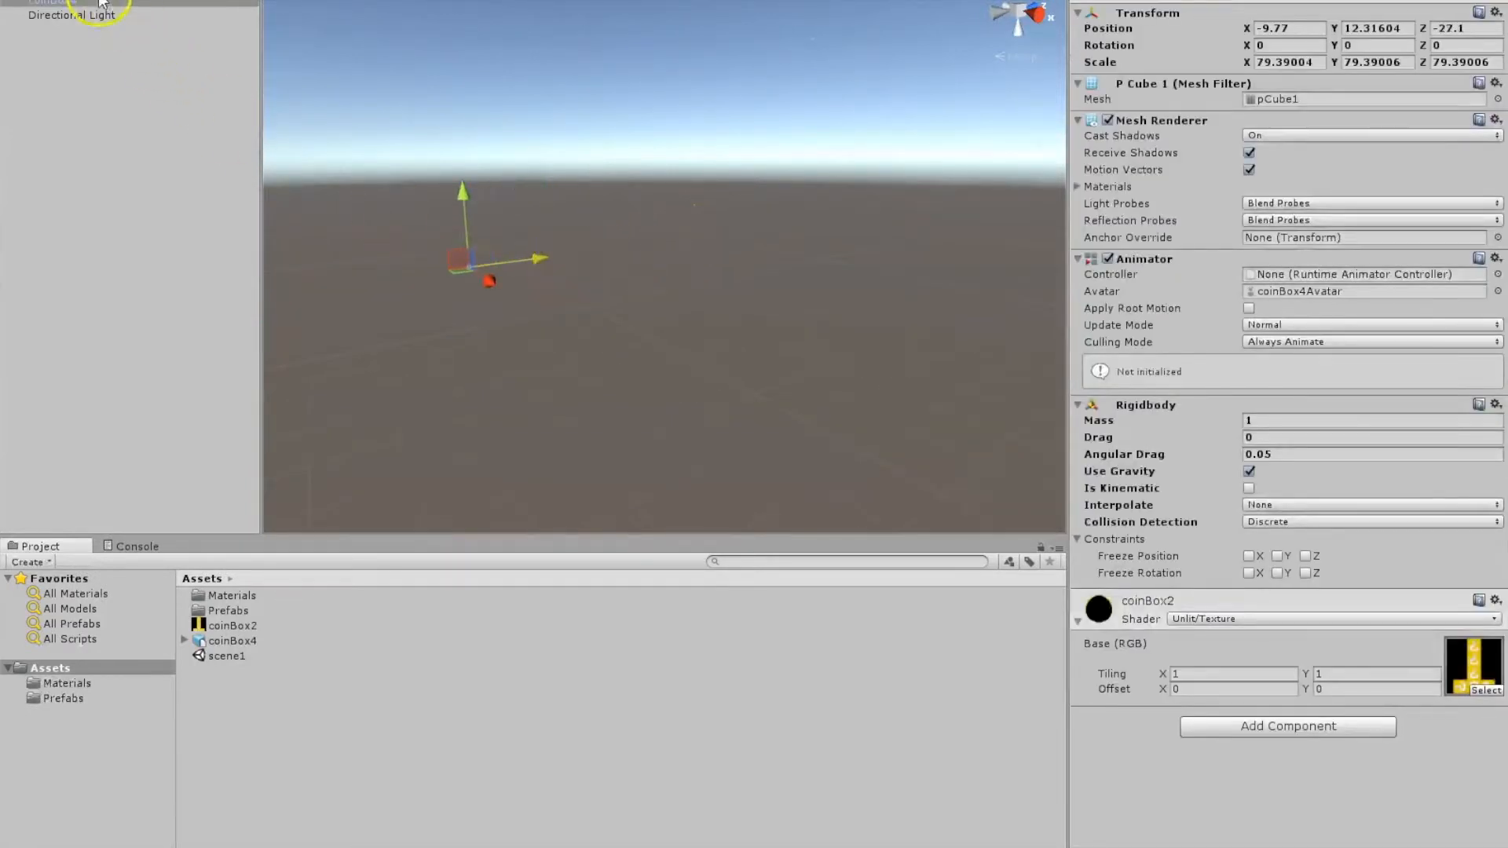
Bring the main camera close to the coin box, at about X -12, Y 9.3 and Z -44.2
{"action": "left_click", "coordinate": [101, 2]}
{"action": "left_click_drag", "start_coordinate": [379, 278], "coordinate": [758, 347]}
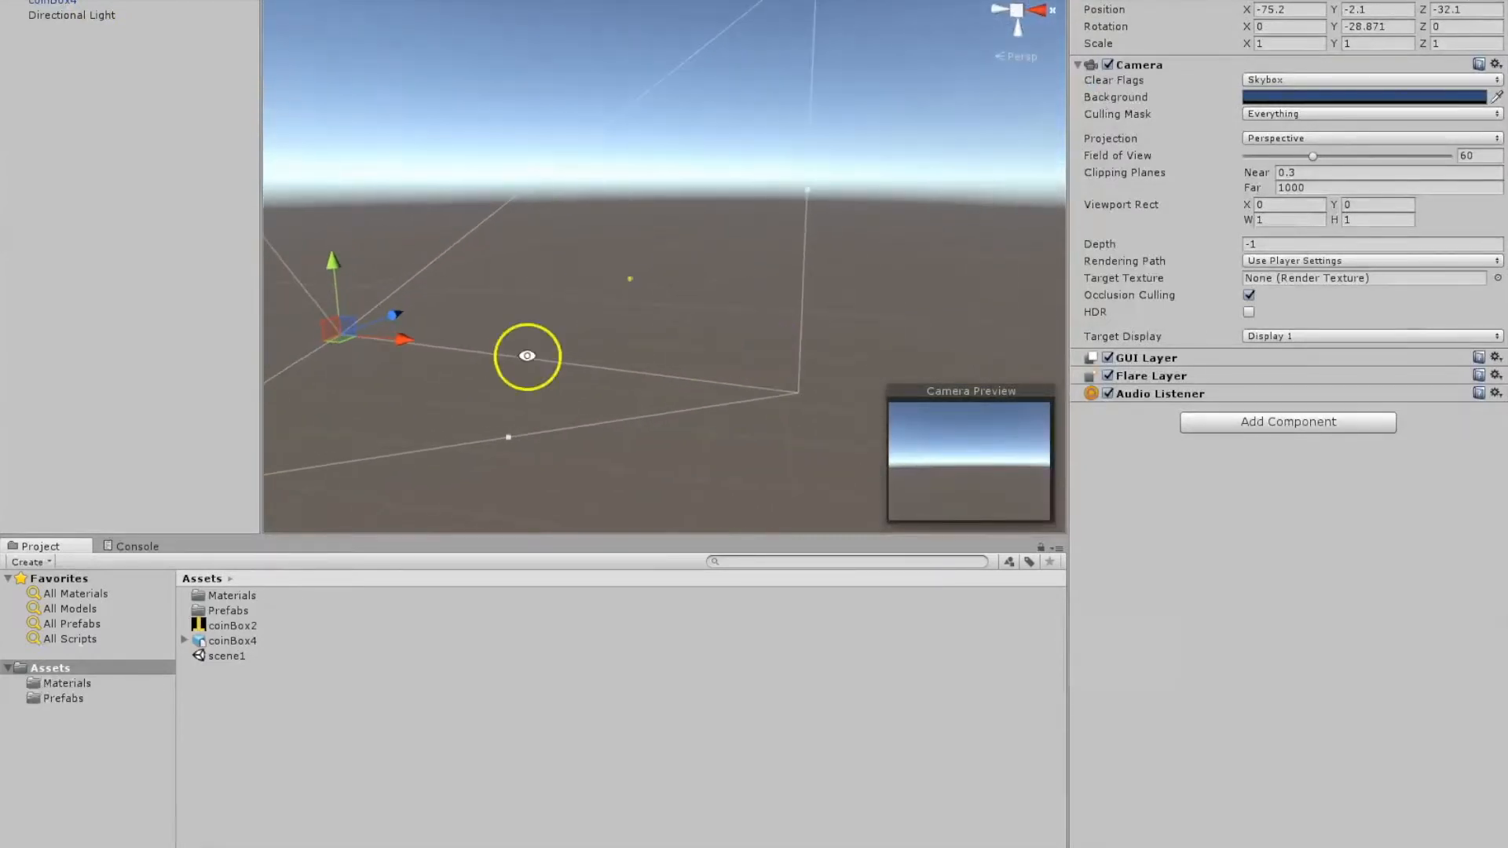
{"action": "left_click_drag", "start_coordinate": [404, 338], "coordinate": [658, 258]}
{"action": "left_click_drag", "start_coordinate": [728, 316], "coordinate": [646, 309]}
{"action": "left_click_drag", "start_coordinate": [781, 337], "coordinate": [477, 263], "text": "alt"}
{"action": "left_click_drag", "start_coordinate": [389, 229], "coordinate": [388, 187]}
{"action": "left_click_drag", "start_coordinate": [478, 353], "coordinate": [832, 353], "text": "alt"}
{"action": "left_click_drag", "start_coordinate": [633, 330], "coordinate": [740, 337]}
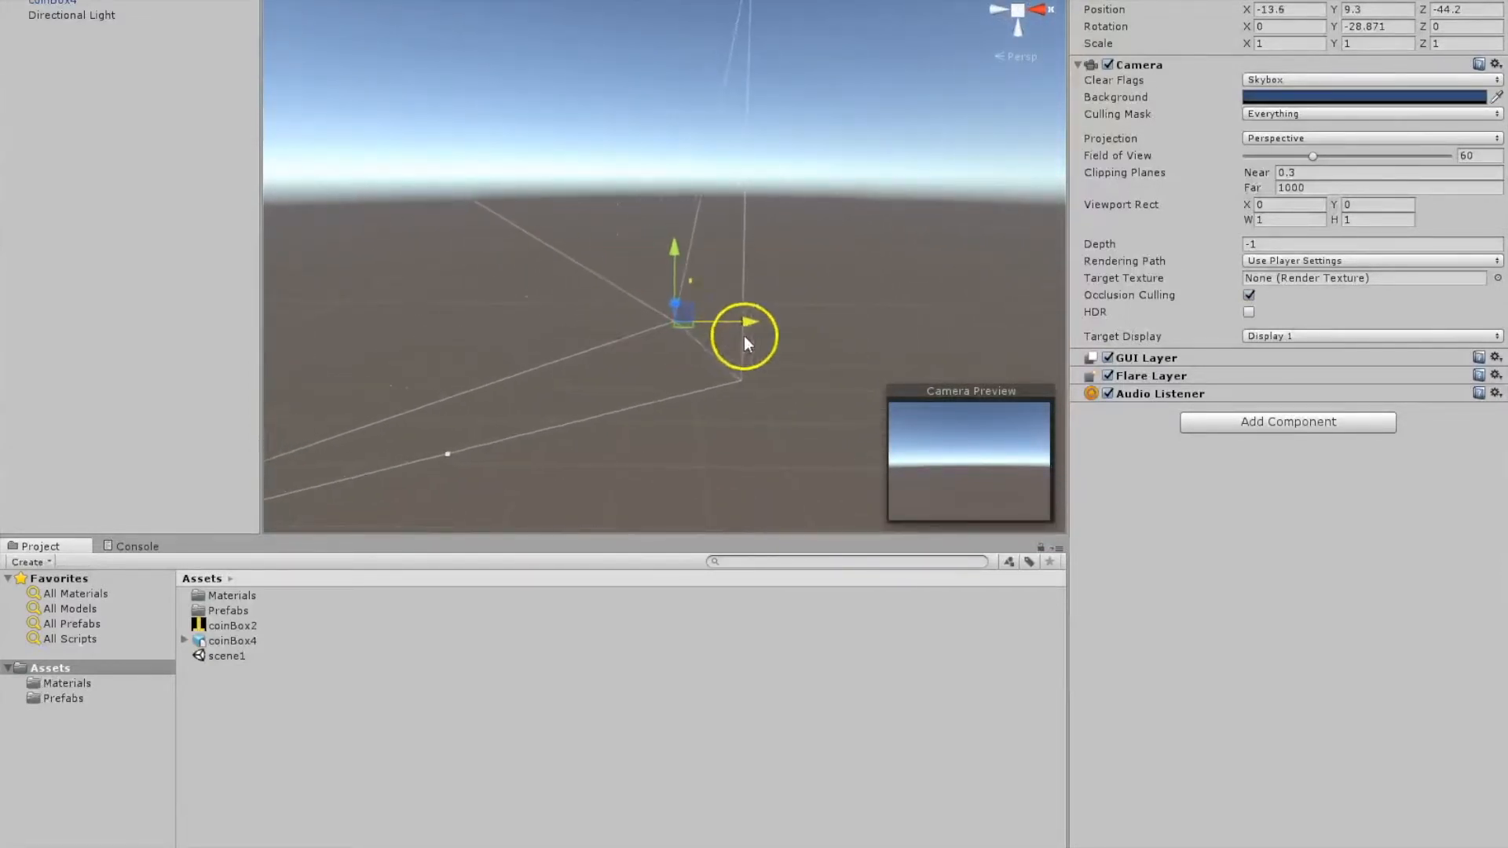
Fine-tune the camera's position near the coin box so that the box is well framed in the camera preview
{"action": "left_click_drag", "start_coordinate": [815, 303], "coordinate": [485, 340], "text": "alt"}
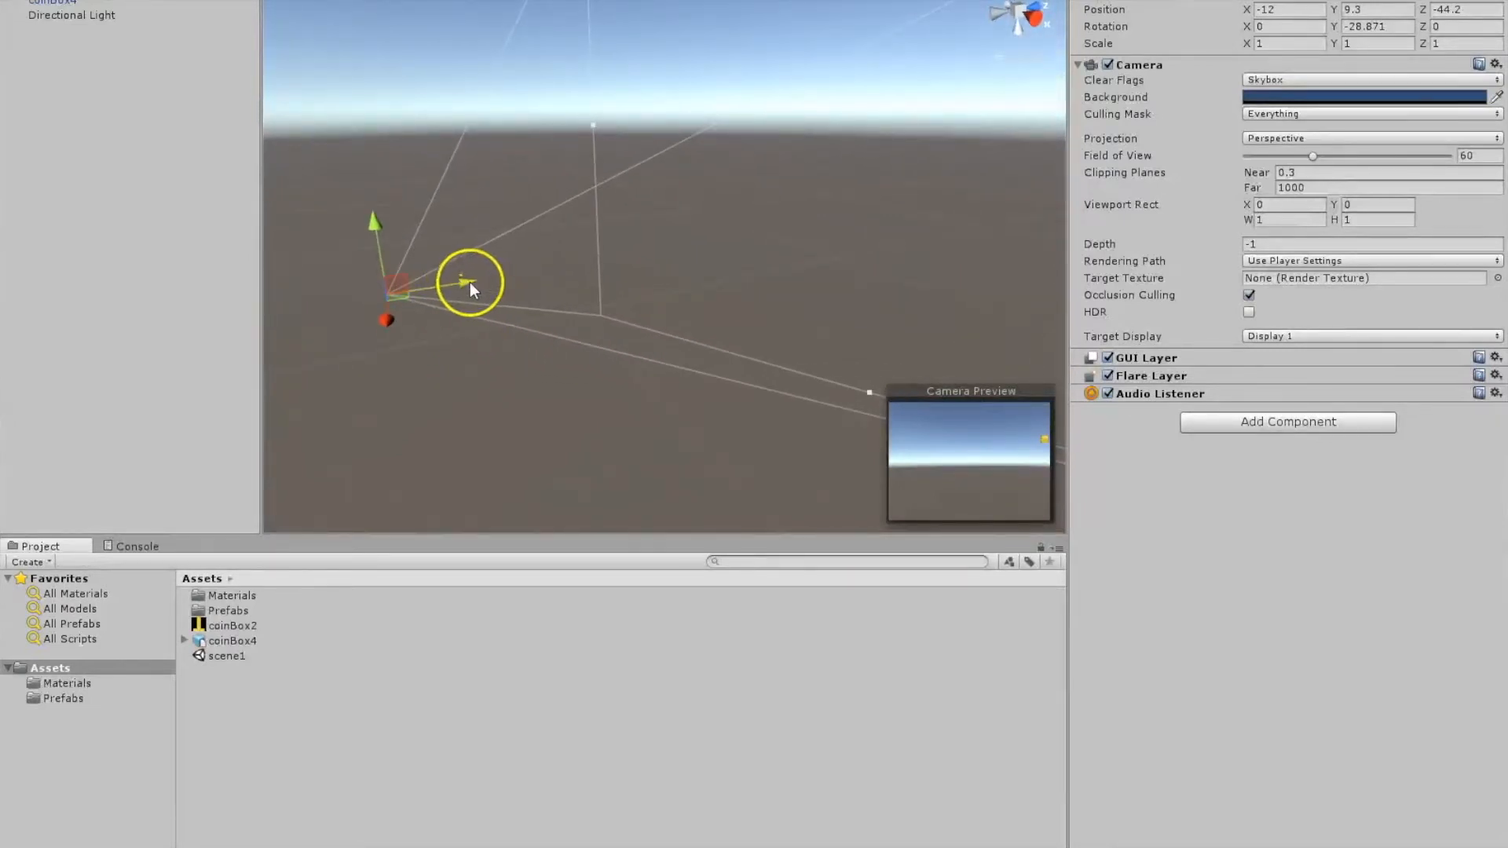
{"action": "mouse_move", "coordinate": [395, 322]}
{"action": "left_mouse_down"}
{"action": "mouse_move", "coordinate": [384, 331]}
{"action": "mouse_move", "coordinate": [398, 323]}
{"action": "left_mouse_up"}
{"action": "left_click_drag", "start_coordinate": [467, 286], "coordinate": [516, 277]}
{"action": "left_click_drag", "start_coordinate": [417, 219], "coordinate": [413, 210]}
{"action": "left_click_drag", "start_coordinate": [513, 270], "coordinate": [531, 272]}
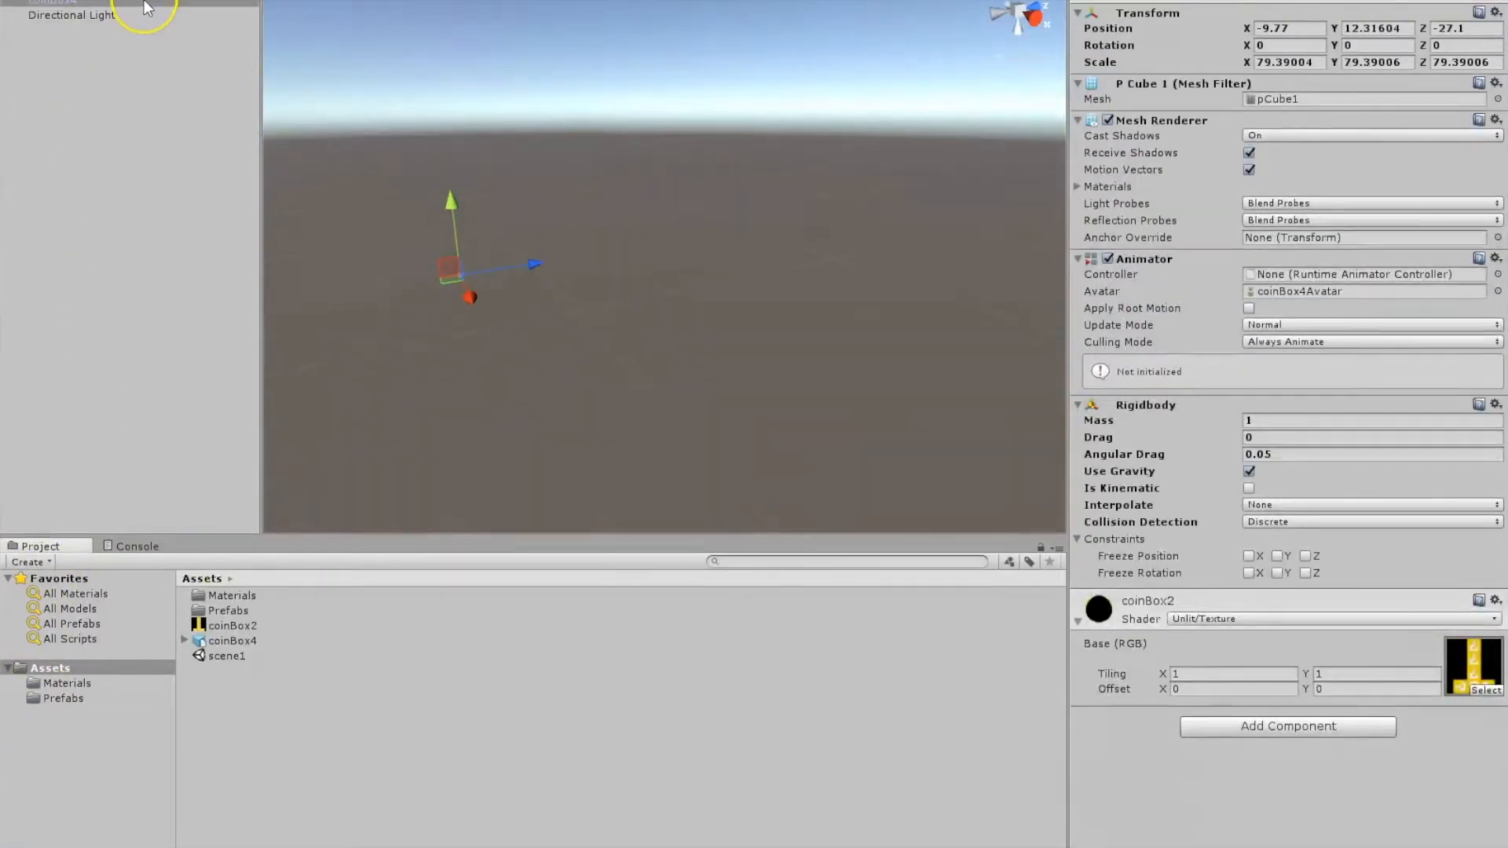
Turn off gravity on coinBox4's Rigidbody and freeze its position and rotation on the X, Y and Z axes
{"action": "left_click", "coordinate": [144, 3]}
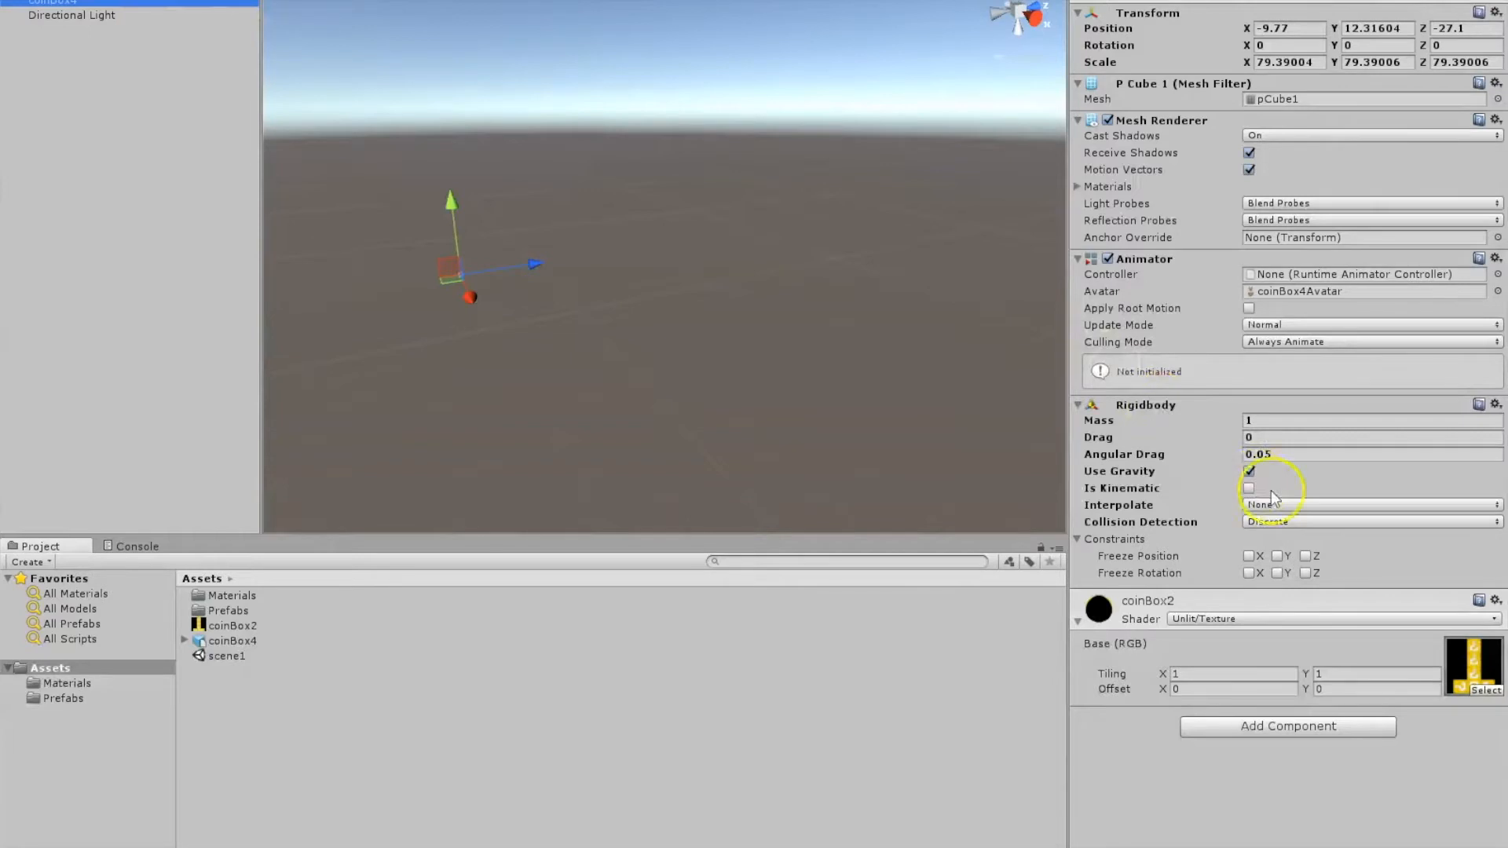
{"action": "left_click", "coordinate": [1249, 472]}
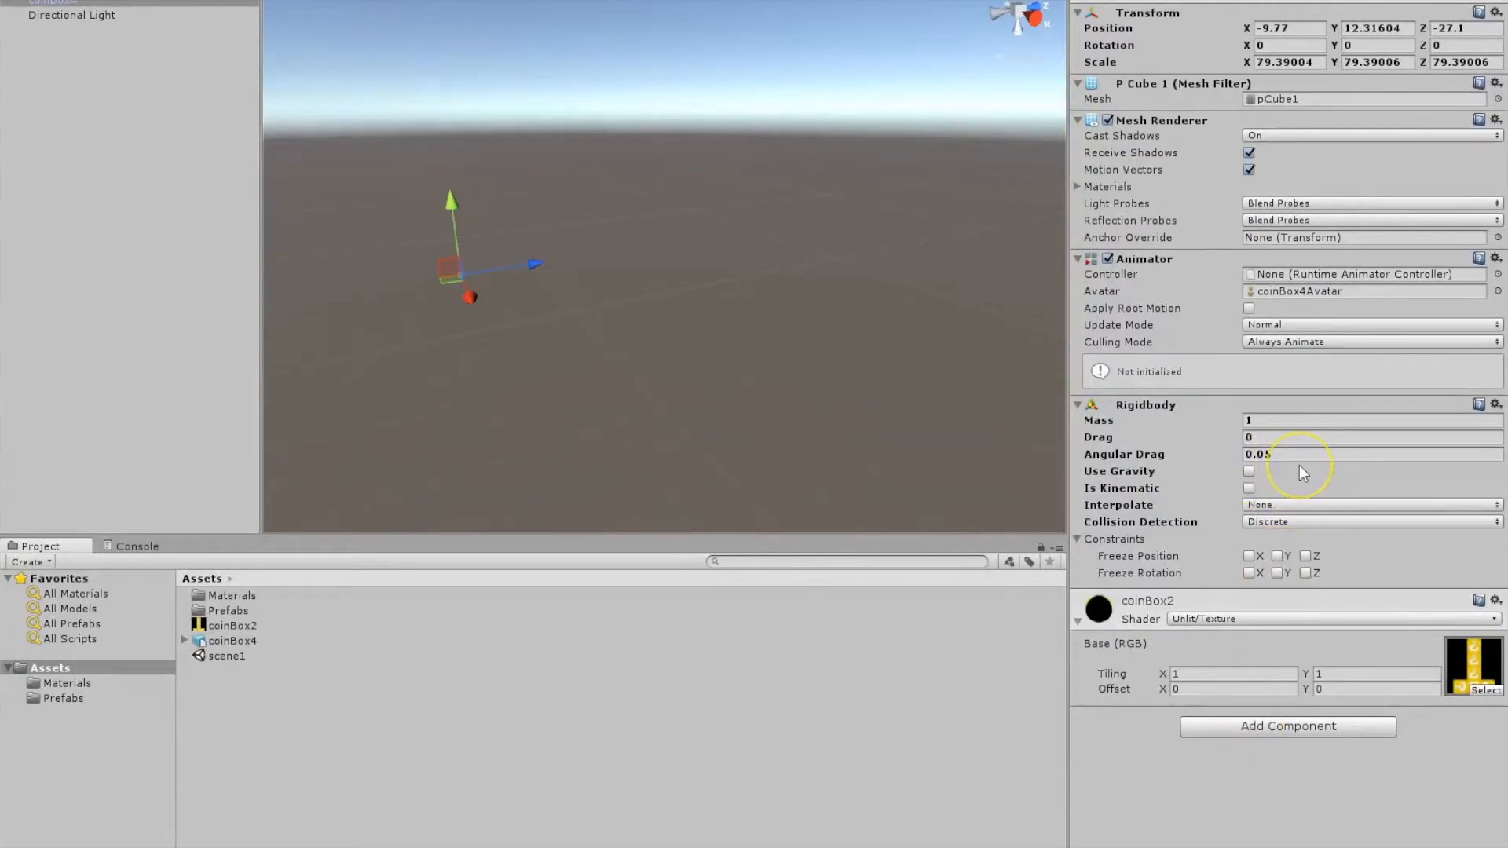
{"action": "left_click", "coordinate": [1280, 557]}
{"action": "left_click", "coordinate": [1250, 574]}
{"action": "left_click", "coordinate": [1249, 556]}
{"action": "left_click", "coordinate": [1278, 556]}
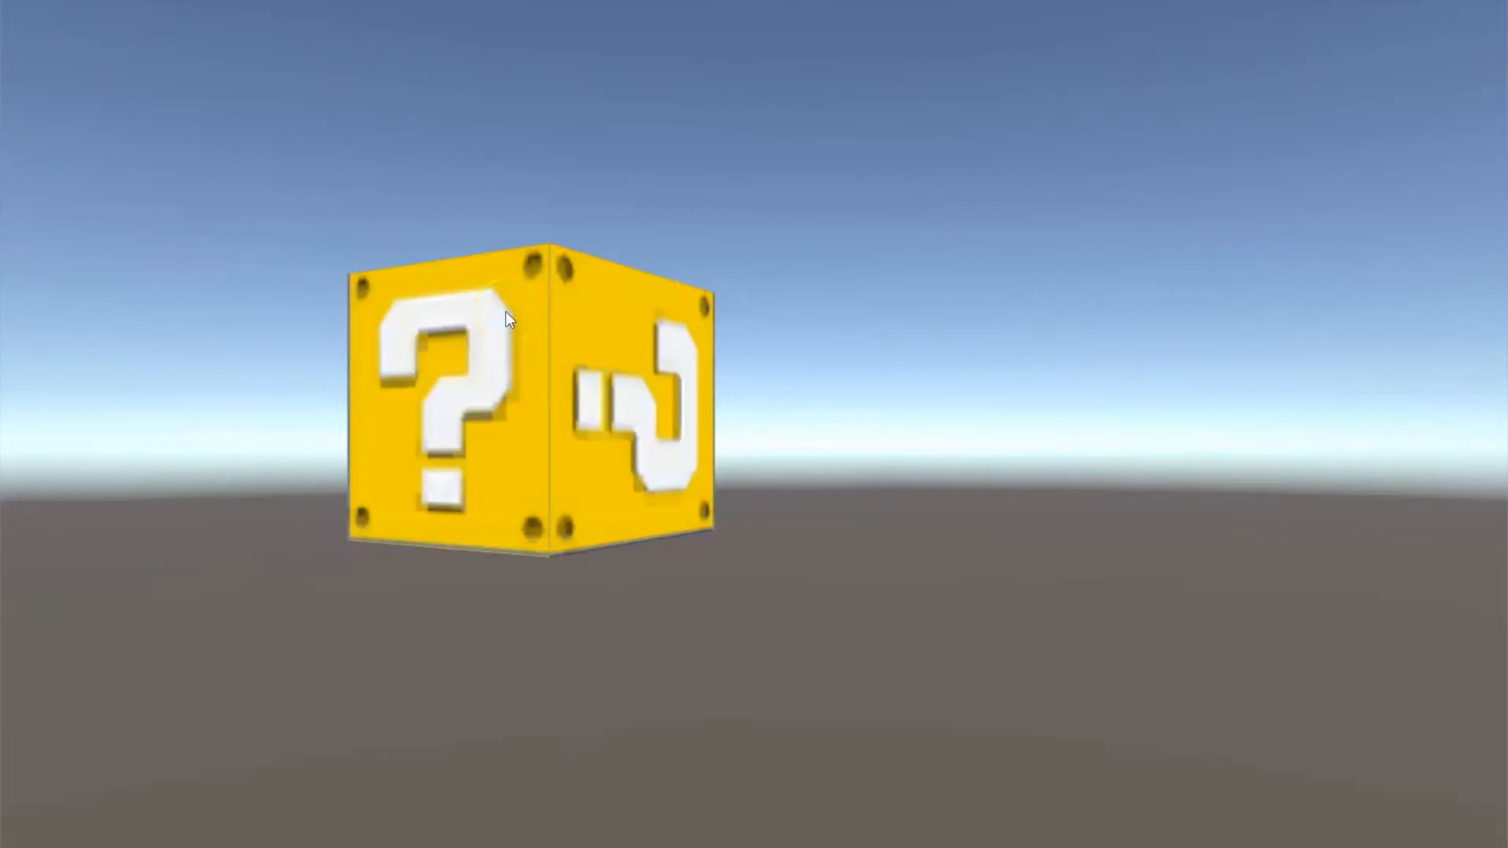
{"action": "left_click", "coordinate": [718, 0]}
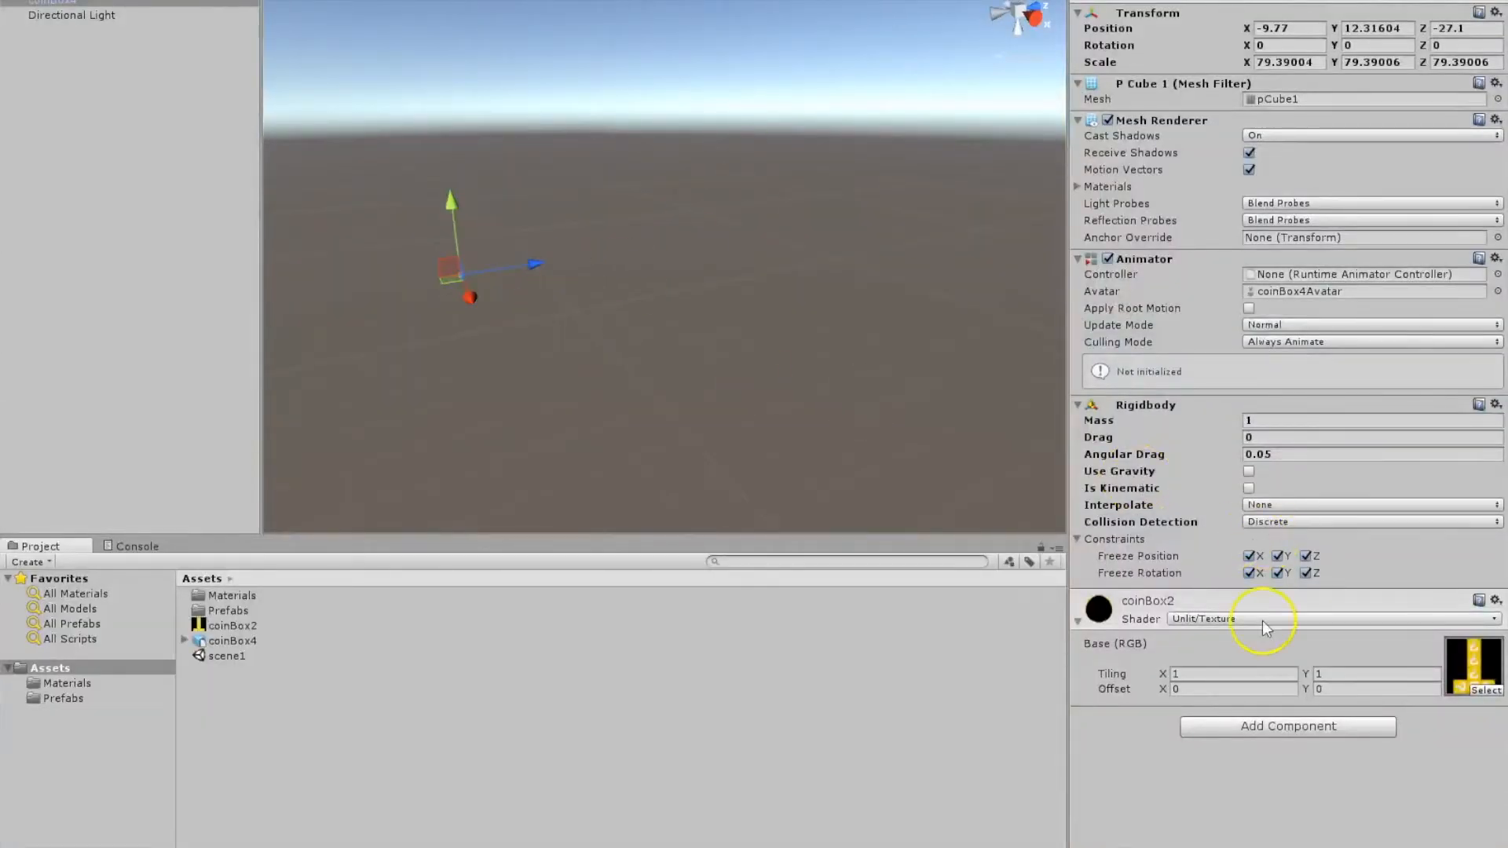
Add a Box Collider component to coinBox4 below its Rigidbody
{"action": "left_click", "coordinate": [1250, 724]}
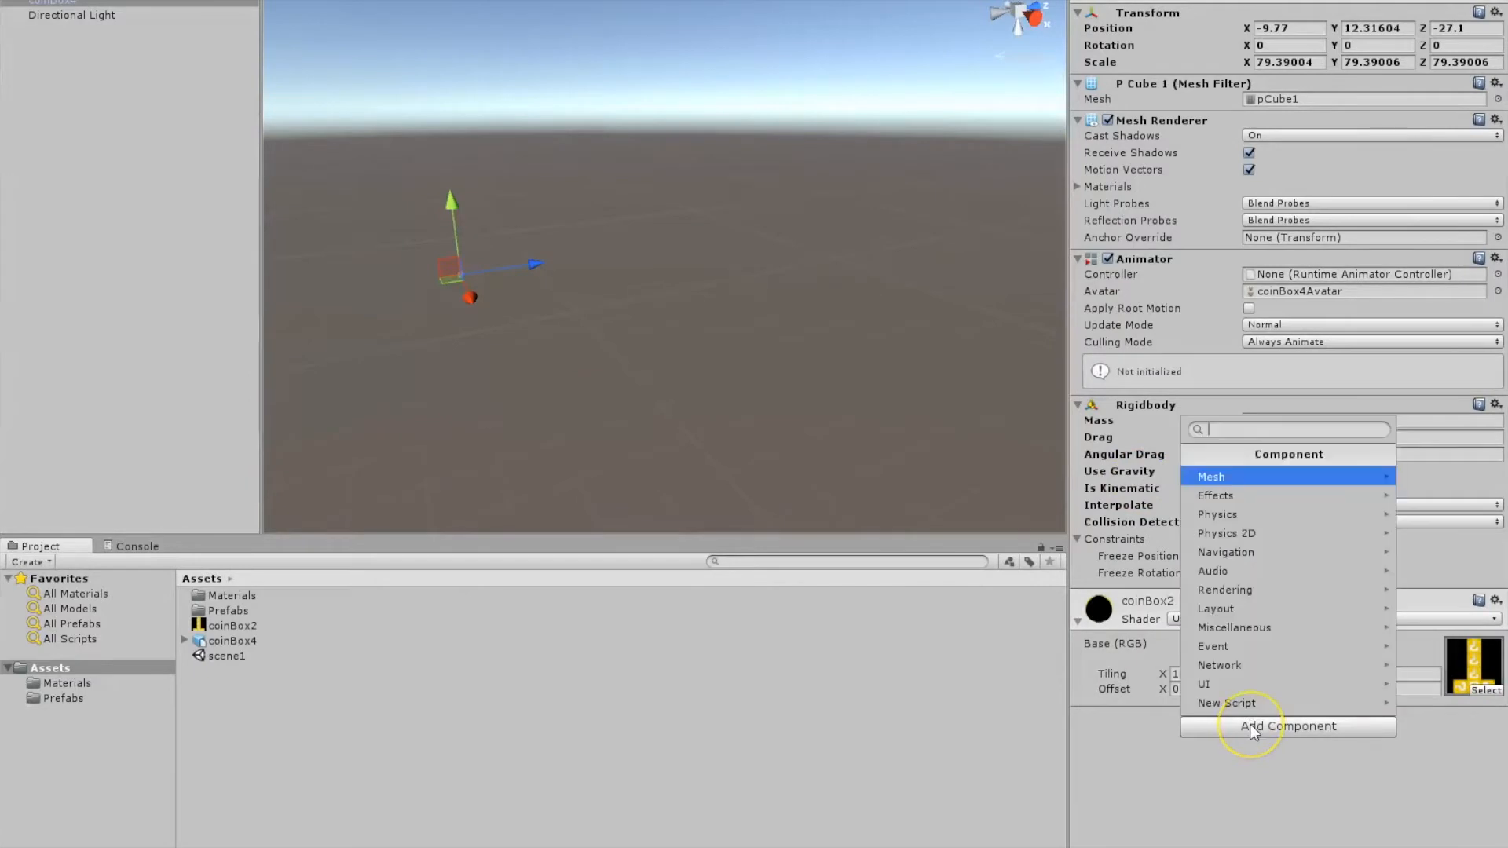
{"action": "left_click", "coordinate": [1252, 516]}
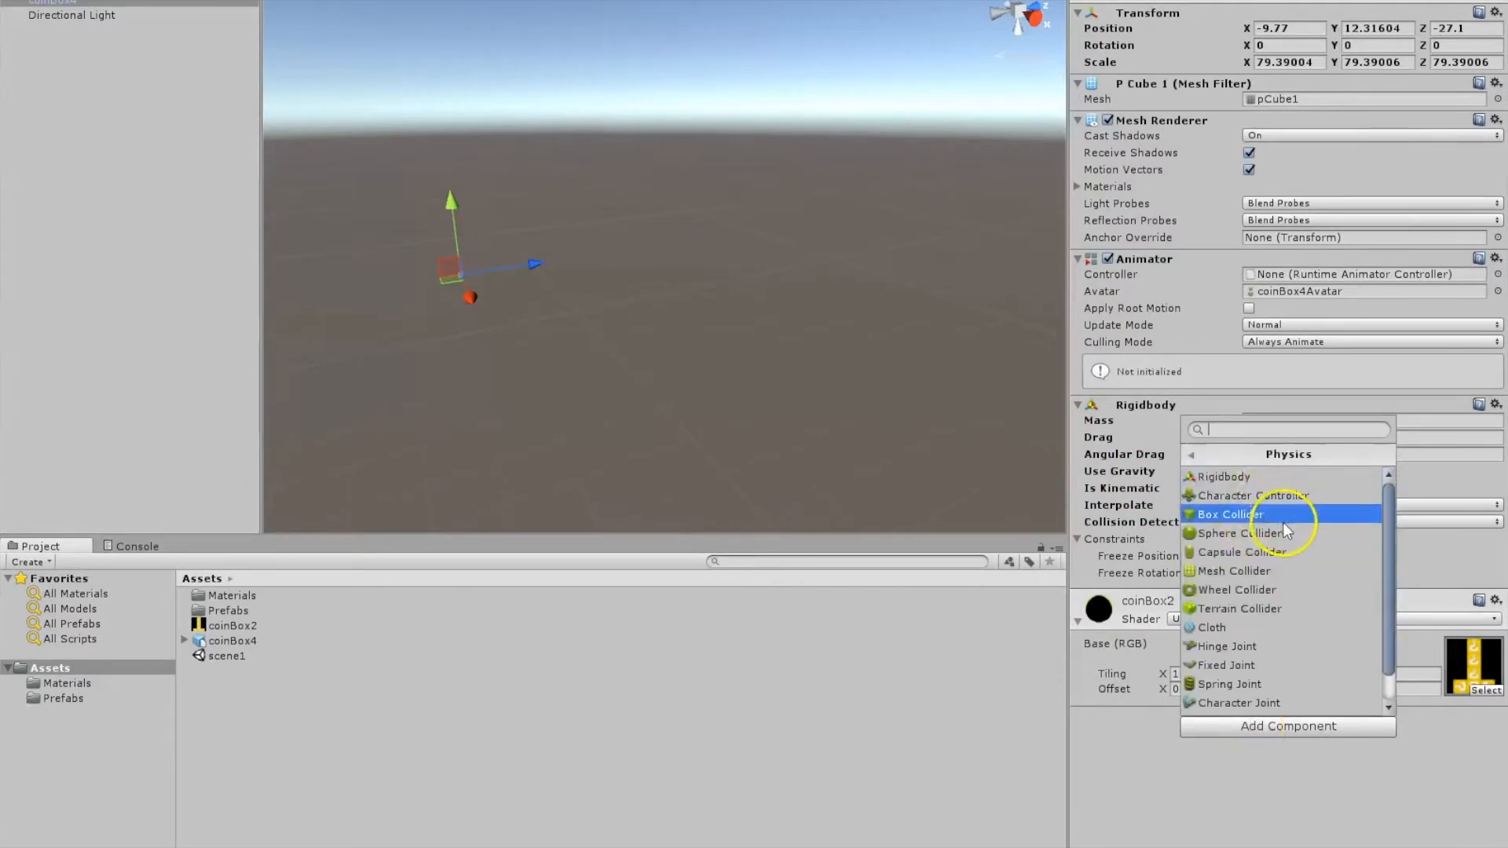
{"action": "left_click", "coordinate": [1289, 516]}
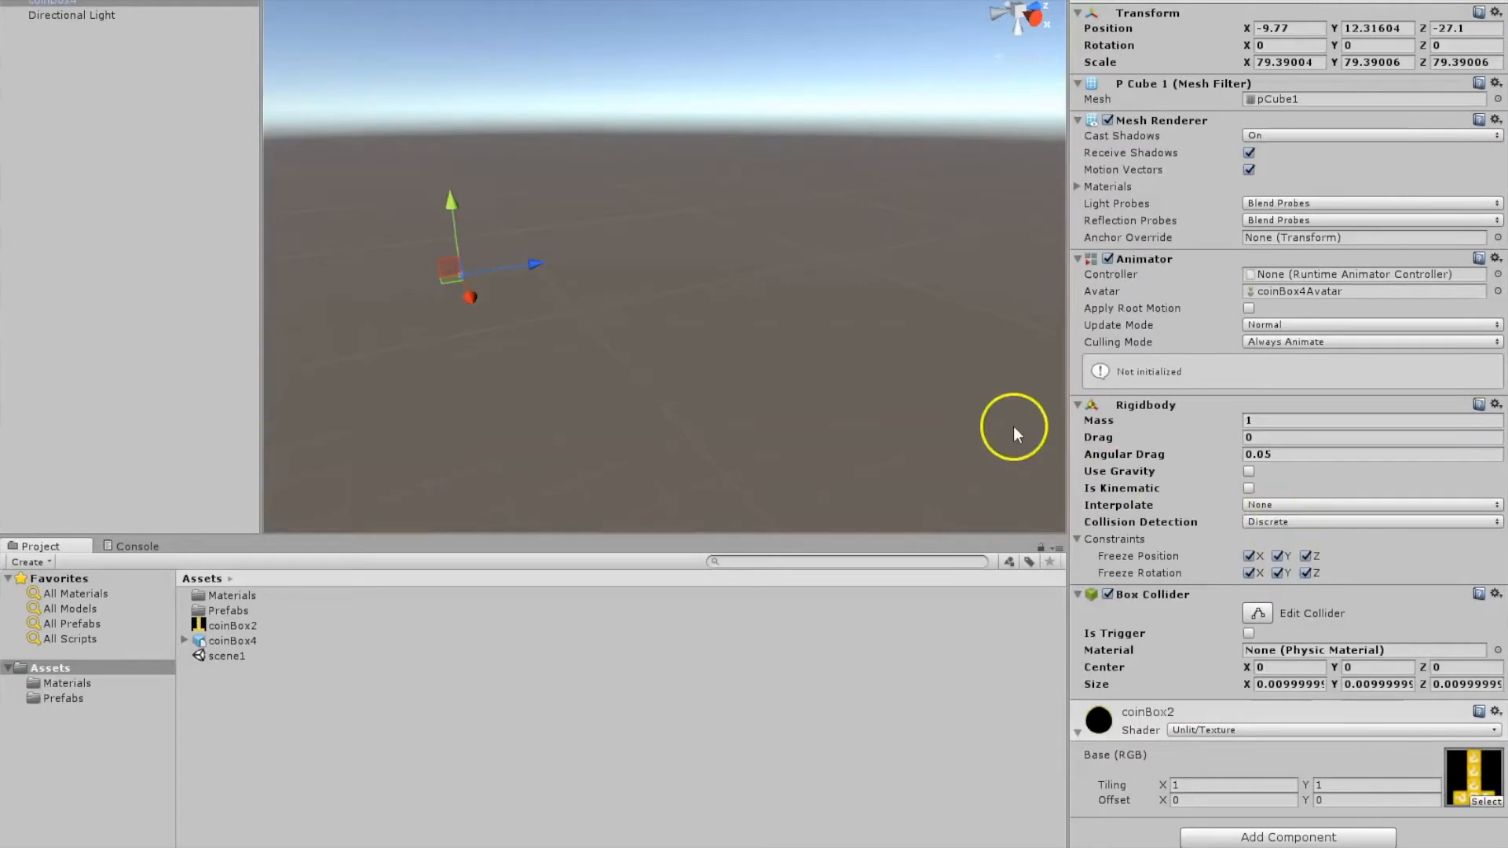
Save the scene's coinBox4 object as a prefab in the Prefabs folder
{"action": "left_click", "coordinate": [557, 247]}
{"action": "left_click", "coordinate": [62, 668]}
{"action": "left_click", "coordinate": [64, 697]}
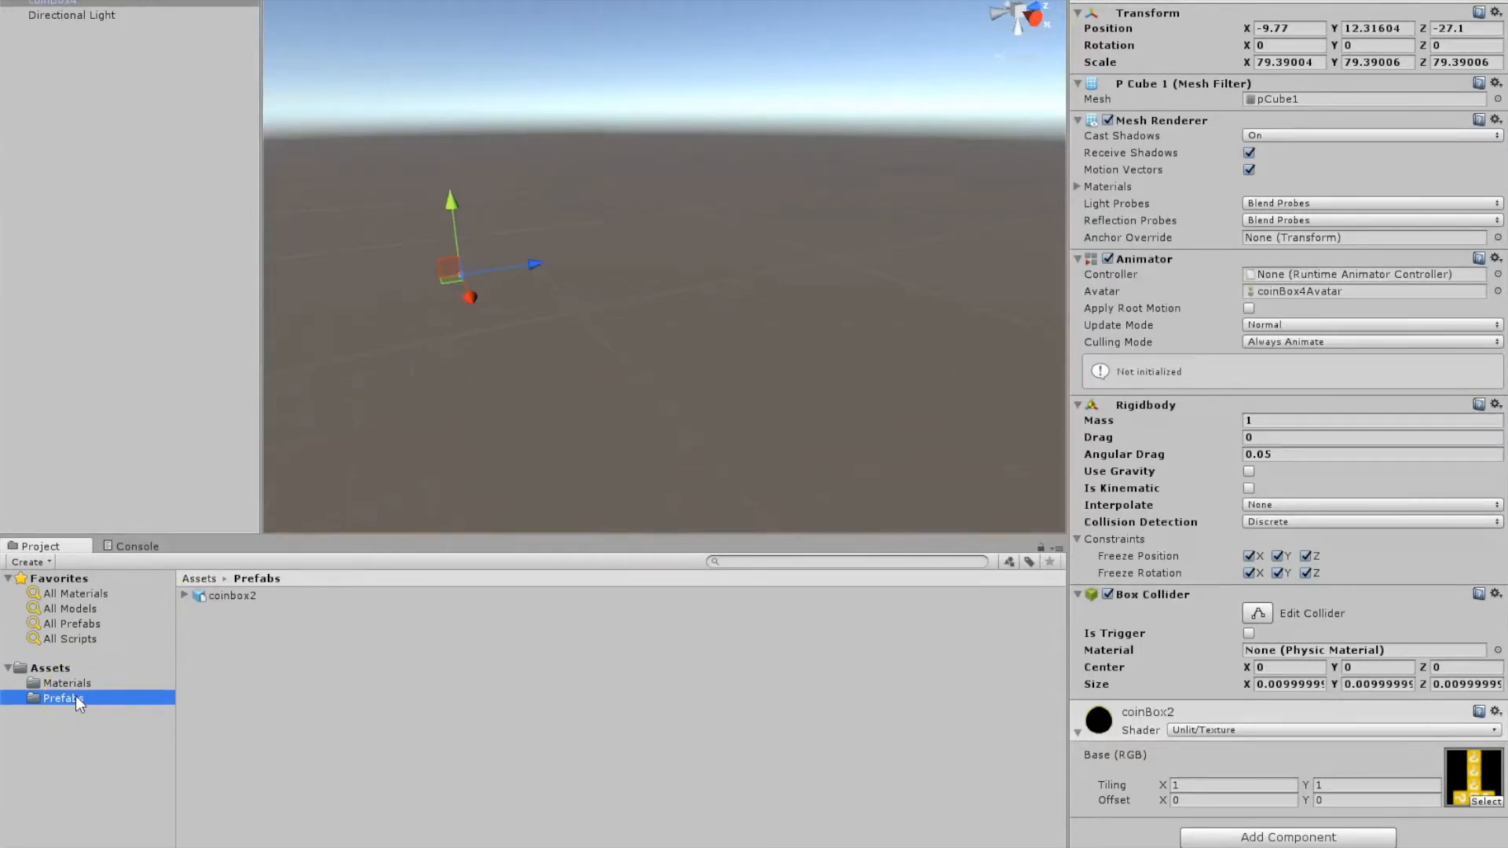
{"action": "left_click", "coordinate": [144, 210]}
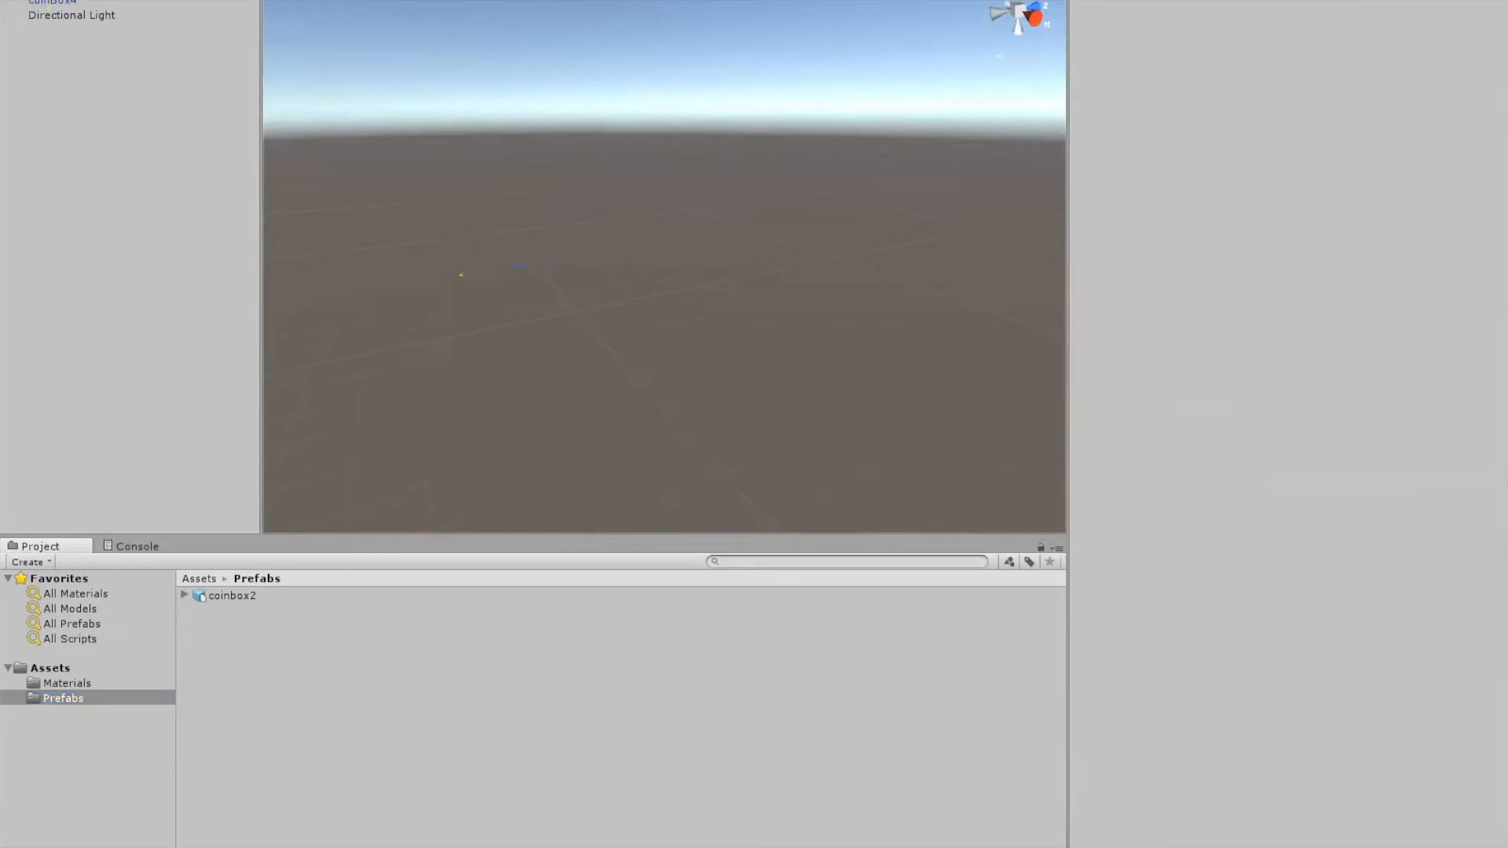
{"action": "left_click_drag", "start_coordinate": [48, 4], "coordinate": [83, 694]}
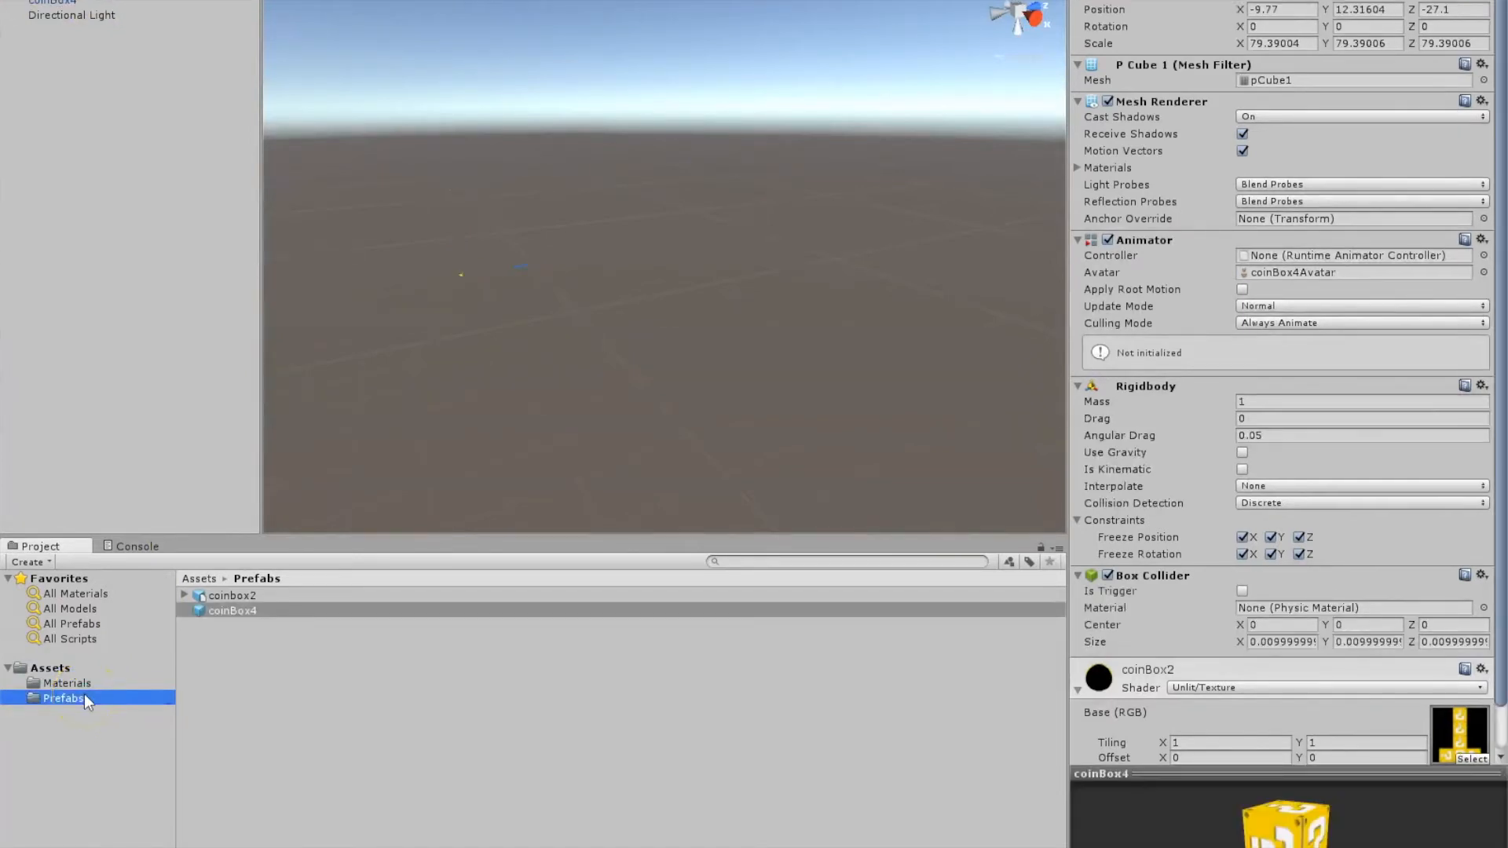
Place a second coin box in the scene near the first, using the coinBox4 prefab
{"action": "middle_click_drag", "start_coordinate": [417, 432], "coordinate": [644, 357]}
{"action": "scroll", "coordinate": [628, 392], "scroll_direction": "up", "scroll_amount": 3}
{"action": "scroll", "coordinate": [628, 393], "scroll_direction": "up", "scroll_amount": 5}
{"action": "scroll", "coordinate": [645, 357], "scroll_direction": "up", "scroll_amount": 7}
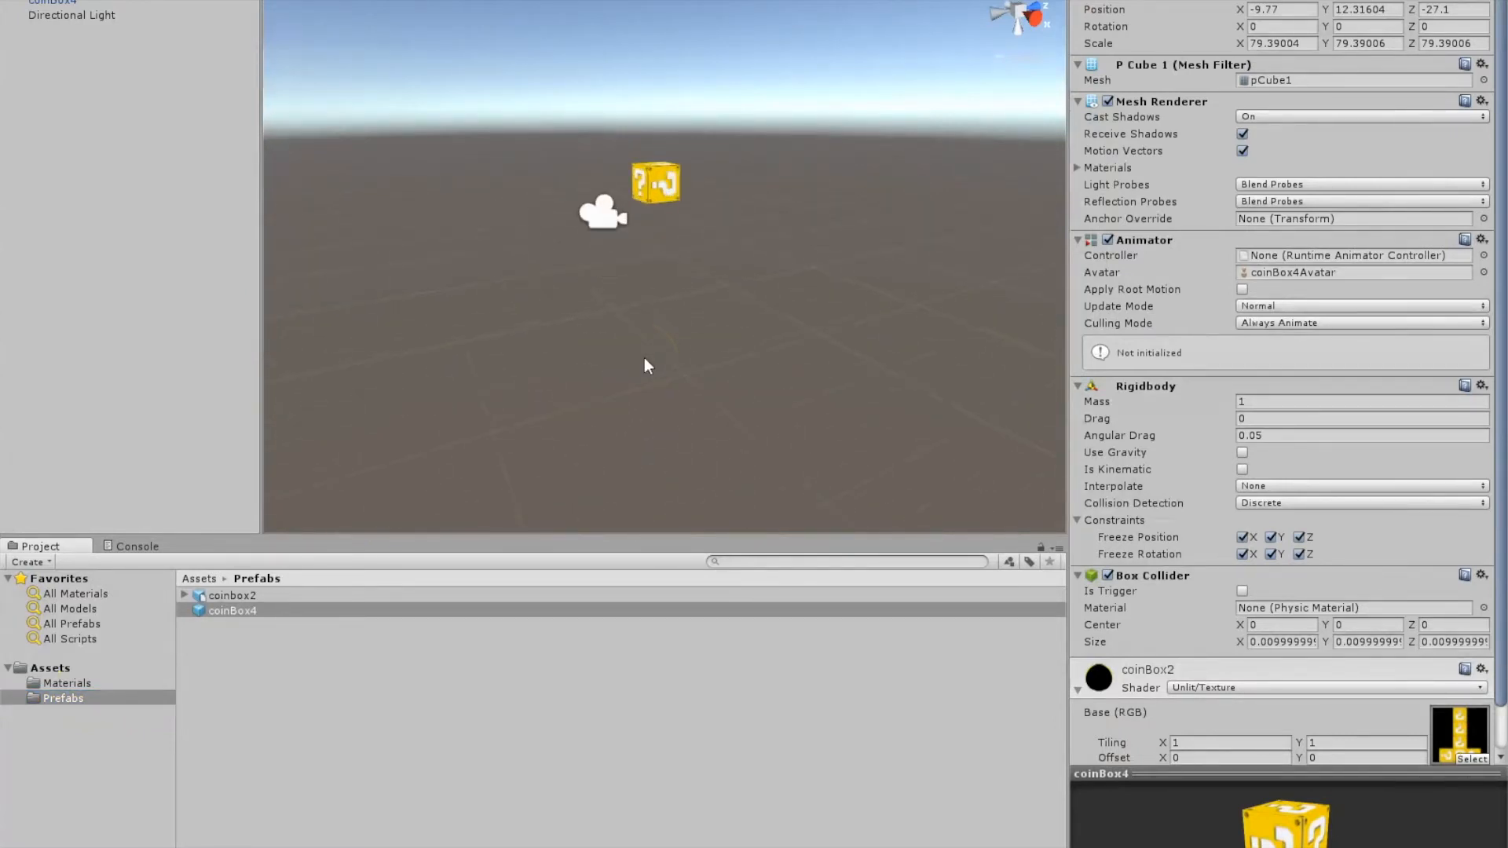
{"action": "middle_click_drag", "start_coordinate": [732, 330], "coordinate": [718, 365]}
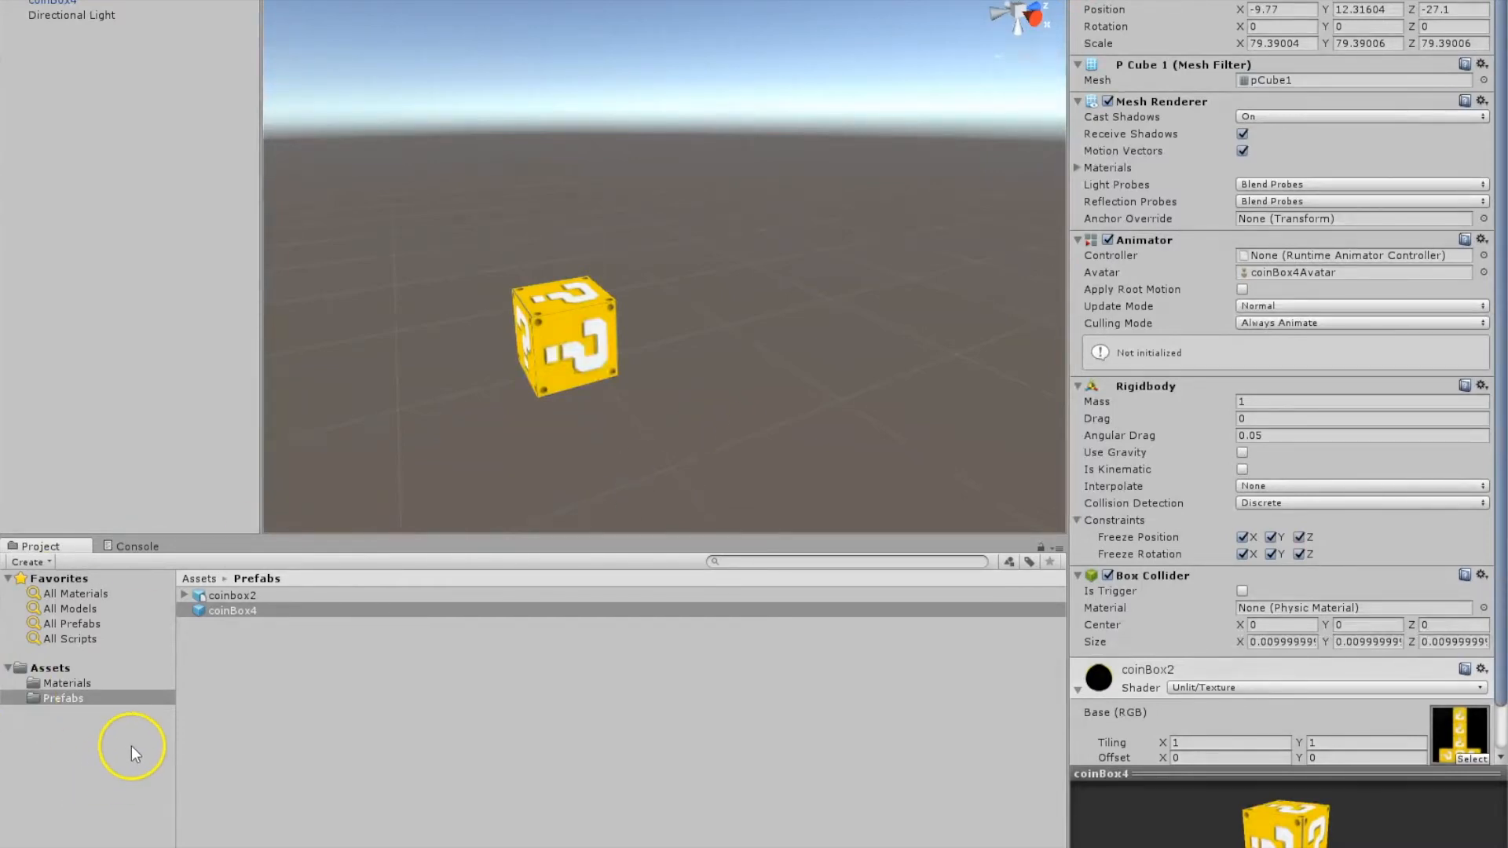
{"action": "left_click", "coordinate": [61, 704]}
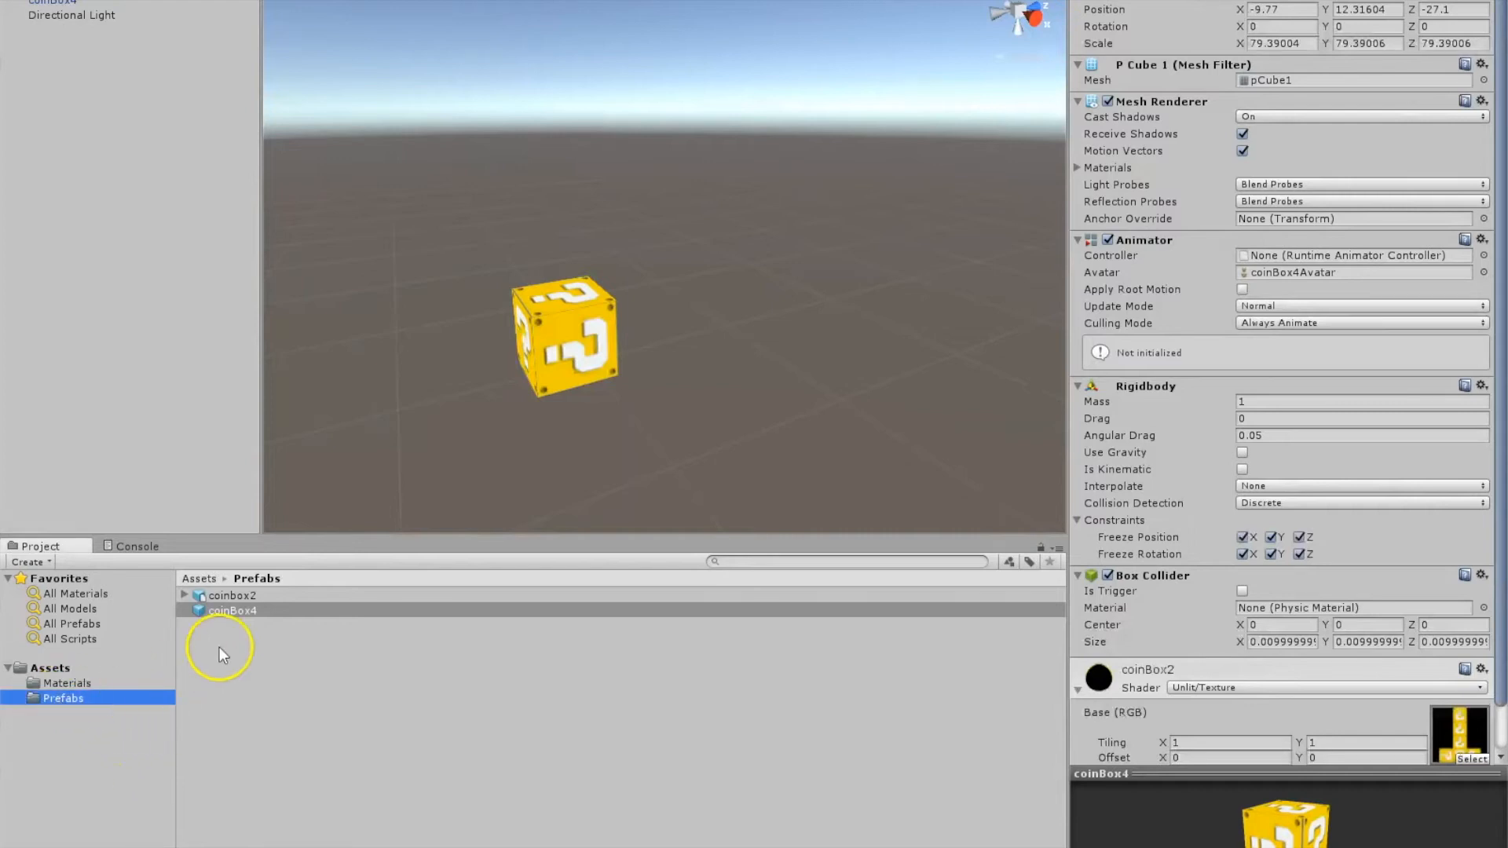
{"action": "left_click_drag", "start_coordinate": [229, 612], "coordinate": [557, 214]}
Move the new coin box directly above the original, to about X -9.82, Y 13.92 and Z -27.14
{"action": "left_click_drag", "start_coordinate": [859, 346], "coordinate": [808, 357], "text": "alt"}
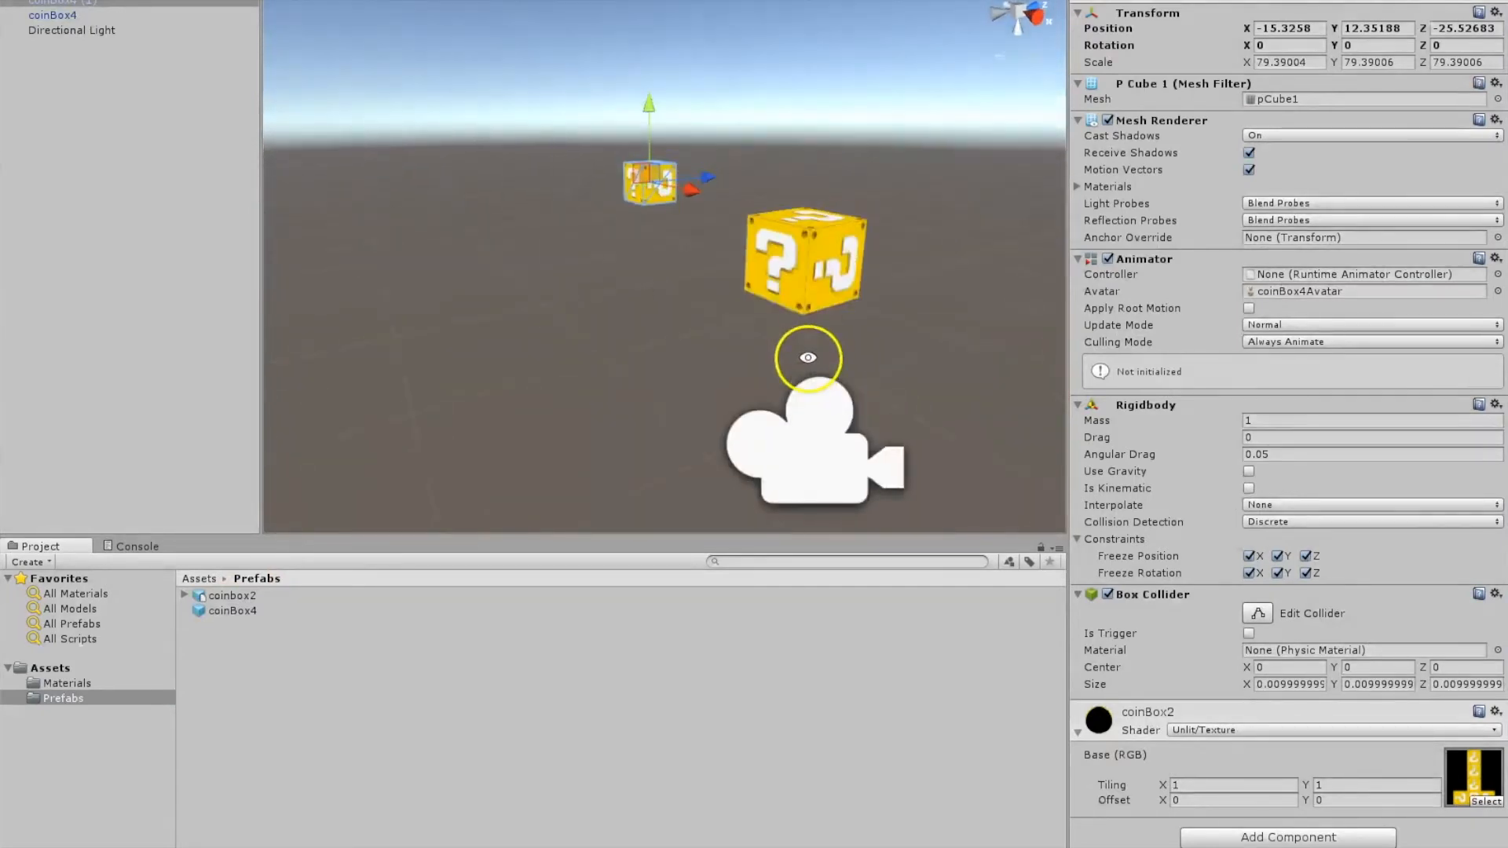
{"action": "left_click_drag", "start_coordinate": [690, 196], "coordinate": [825, 35]}
{"action": "left_click_drag", "start_coordinate": [925, 201], "coordinate": [885, 235], "text": "alt"}
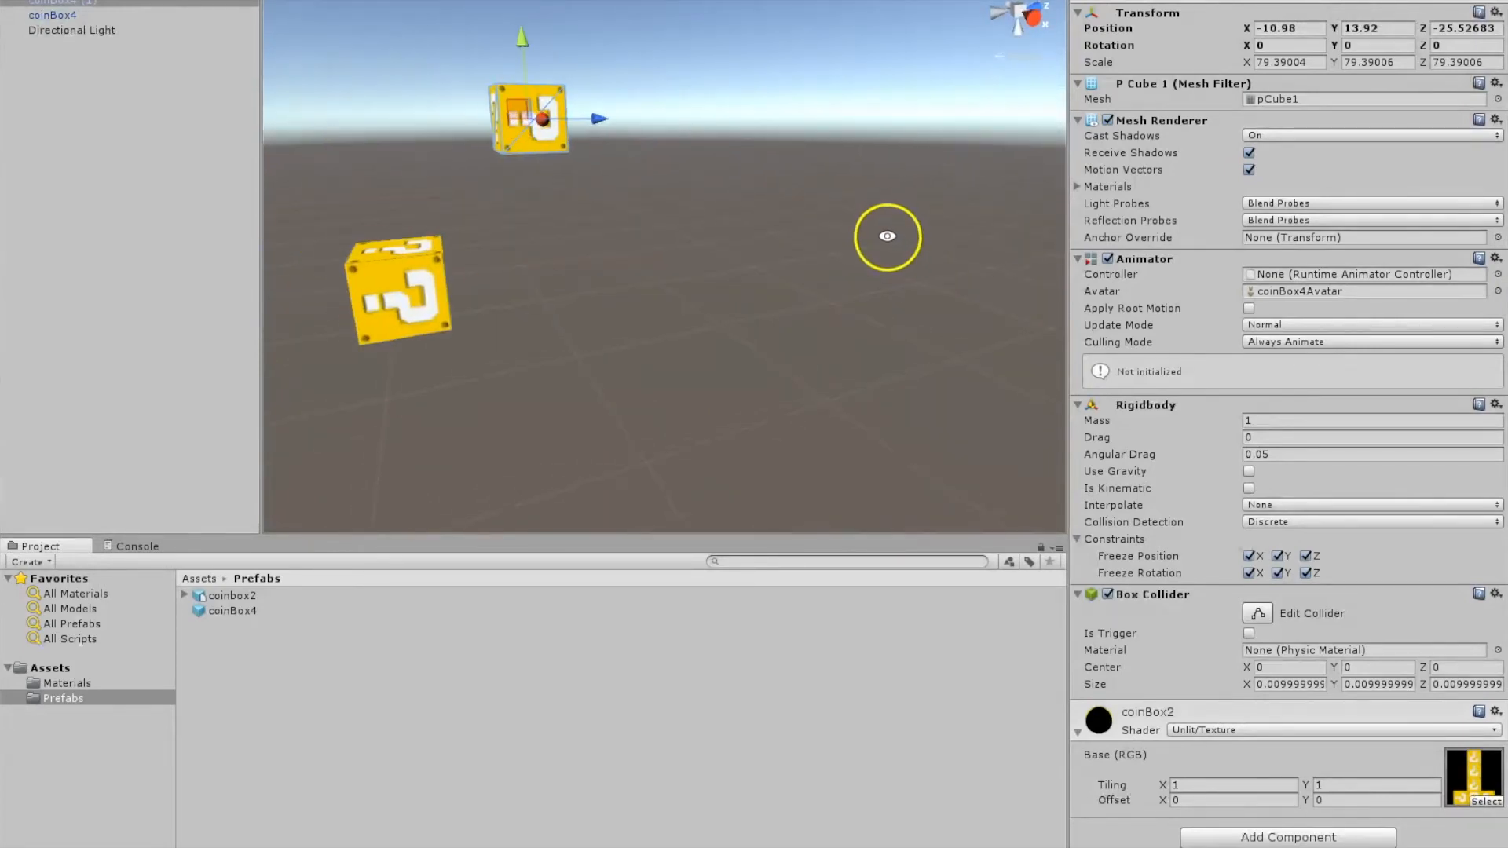
{"action": "left_click_drag", "start_coordinate": [555, 126], "coordinate": [579, 225]}
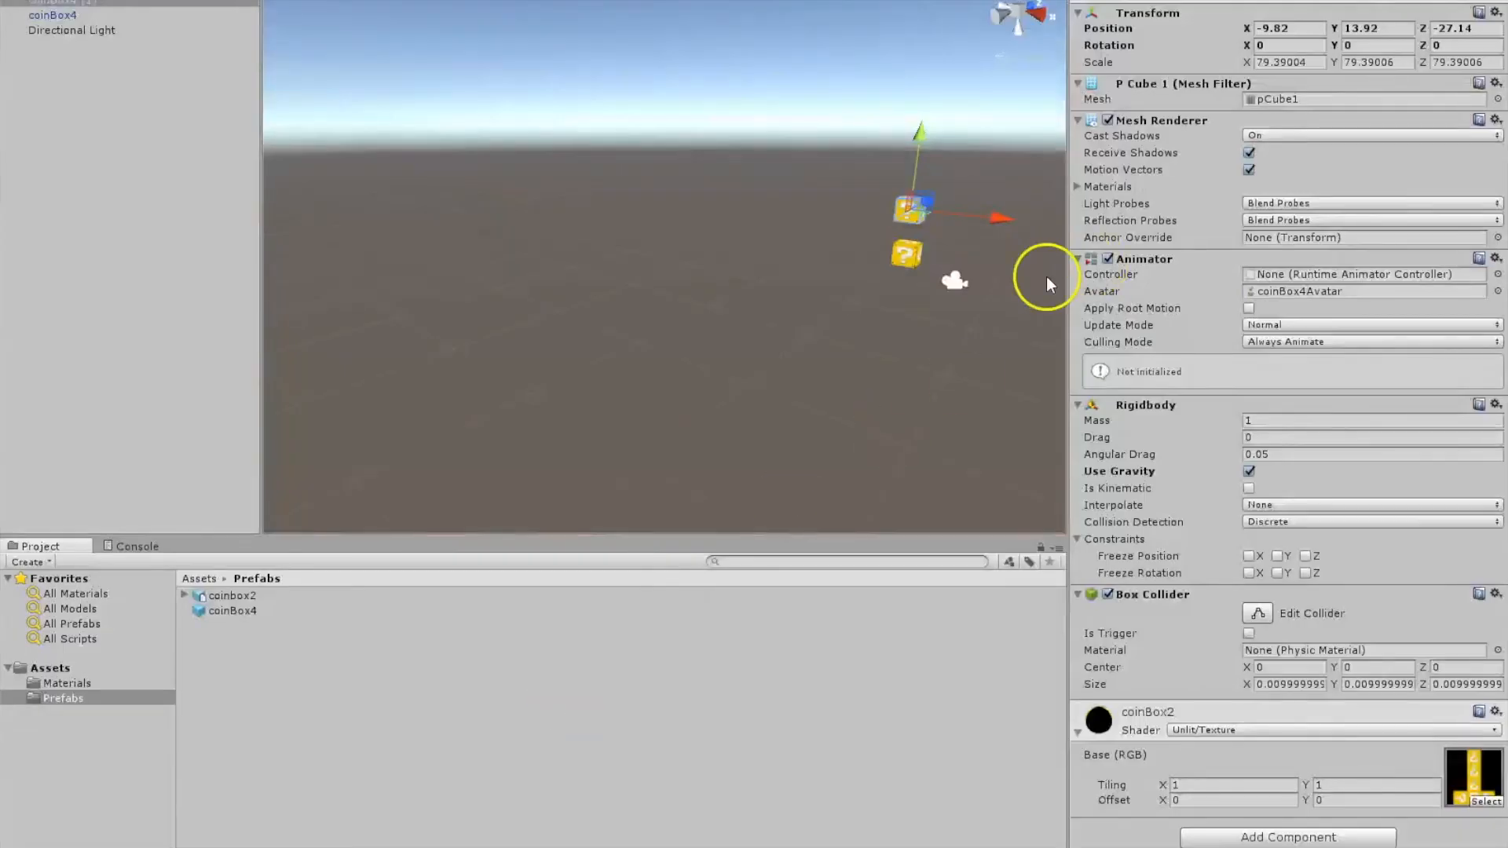
Compare the Rigidbody gravity setting and freeze constraints of the lower coin box with those of the upper one
{"action": "middle_click_drag", "start_coordinate": [981, 337], "coordinate": [908, 371]}
{"action": "scroll", "coordinate": [908, 372], "scroll_direction": "up", "scroll_amount": 6}
{"action": "left_click_drag", "start_coordinate": [842, 488], "coordinate": [882, 453]}
{"action": "left_click", "coordinate": [676, 410]}
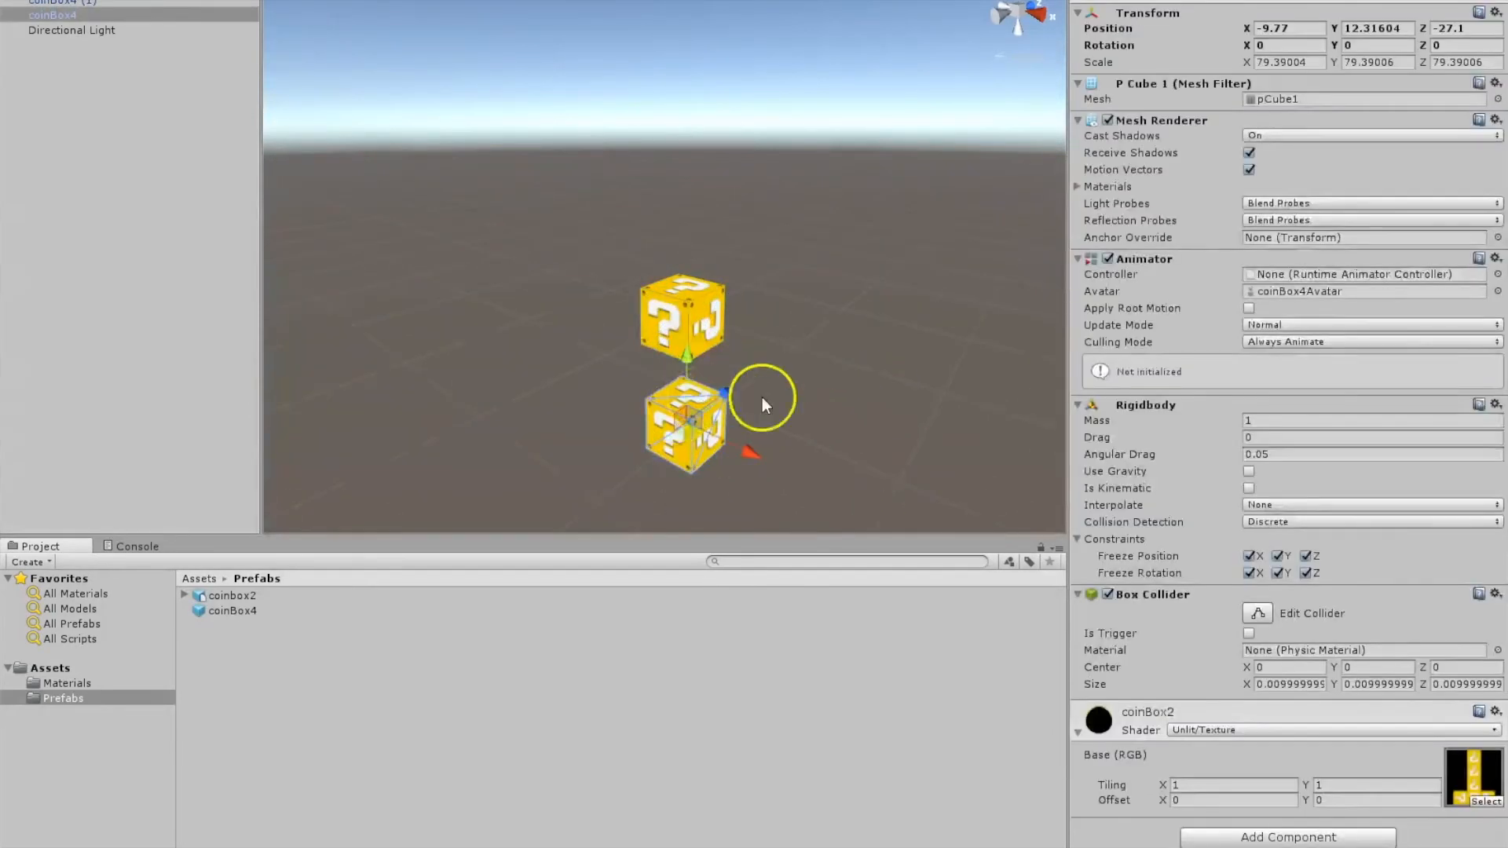
{"action": "left_click_drag", "start_coordinate": [851, 388], "coordinate": [937, 331], "text": "alt"}
{"action": "left_click", "coordinate": [705, 187]}
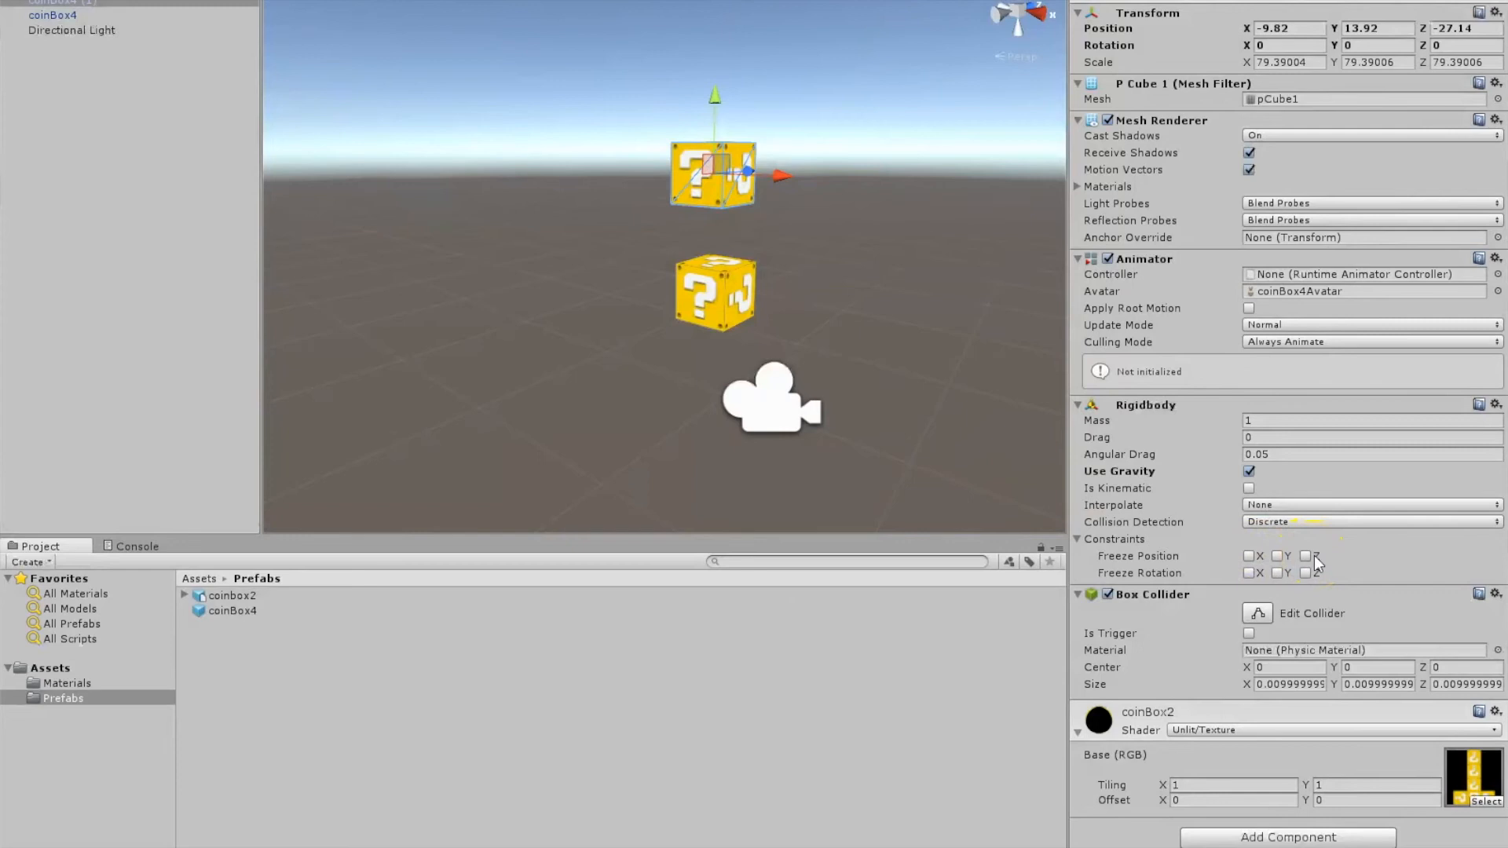
{"action": "left_click", "coordinate": [1249, 472]}
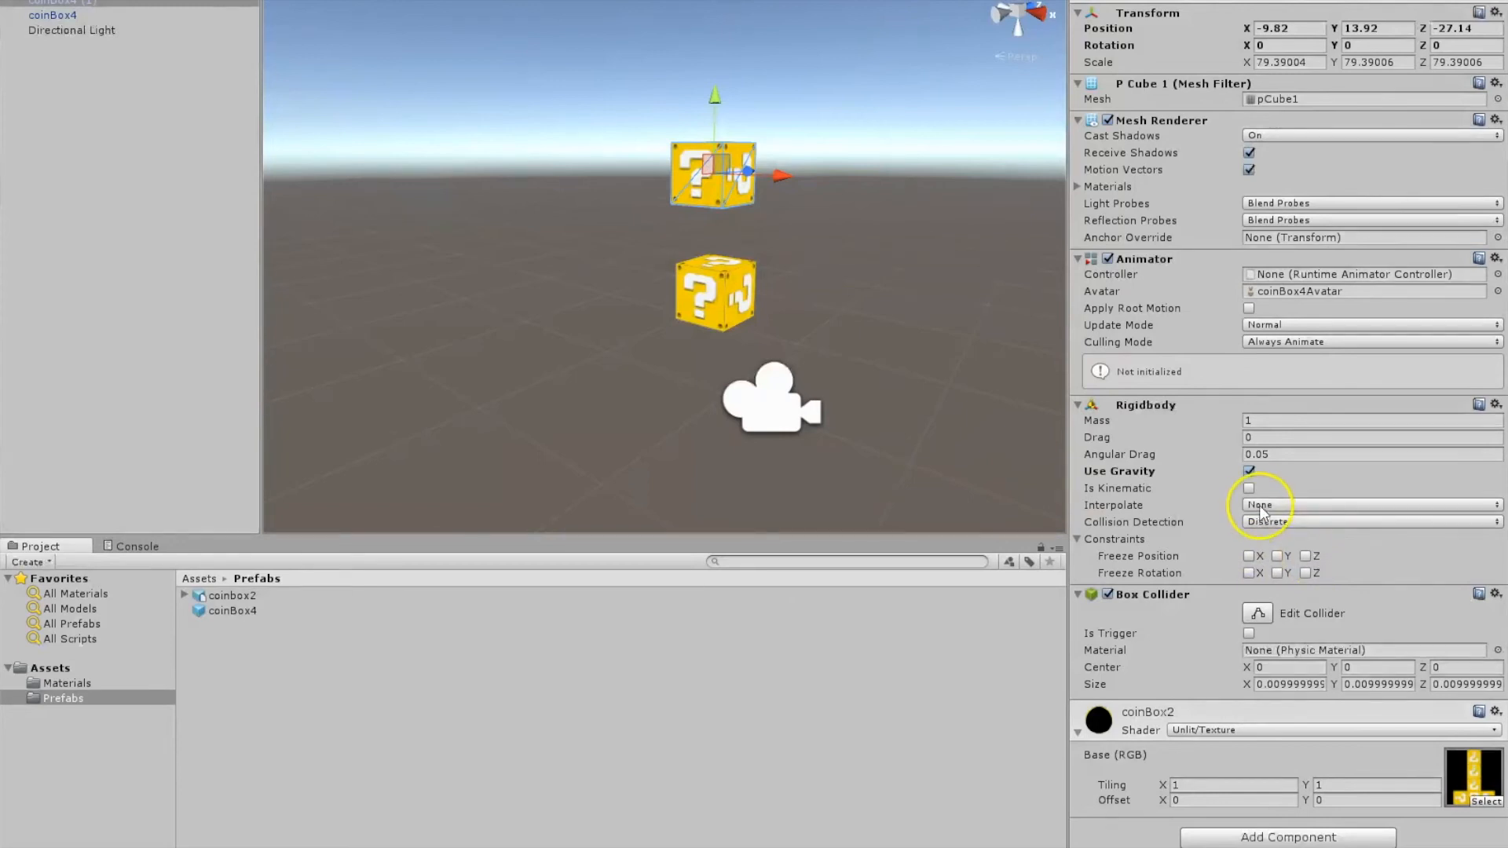